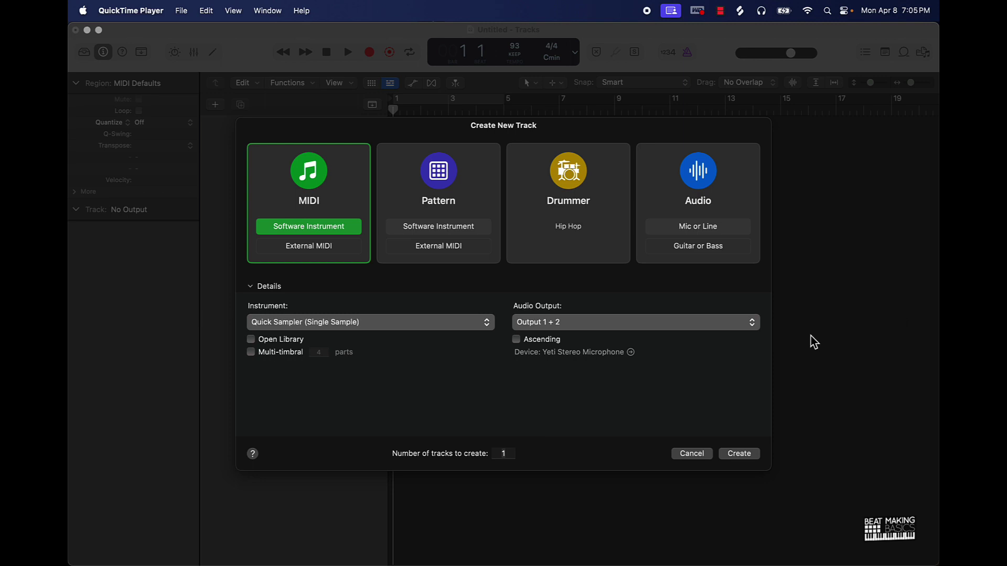
Bring Chrome's Loudly AI Music Generator page in front of Logic Pro's Create New Track dialog.
mouse_move(584, 546)
click(650, 545)
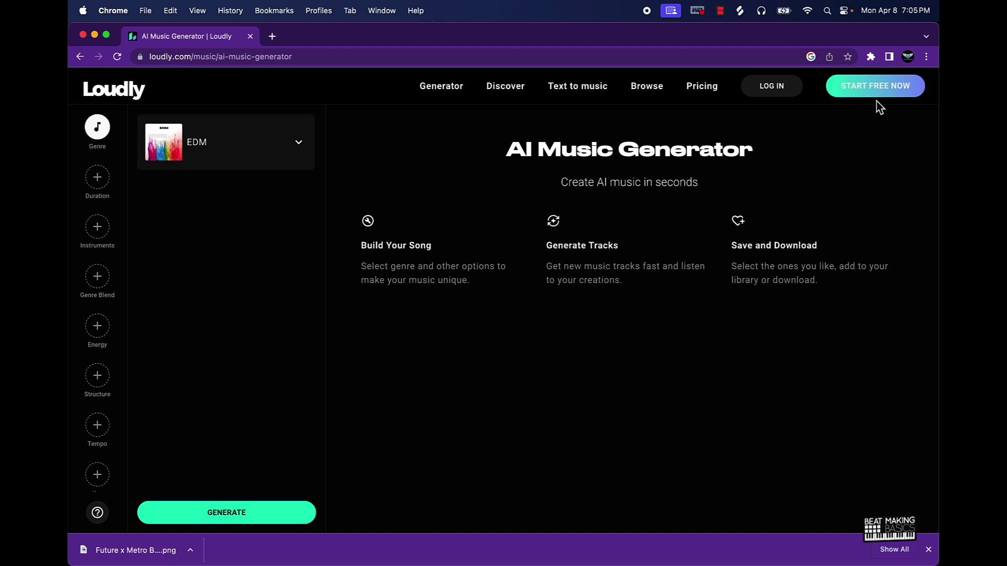
Visit Loudly's Start Free sign-up page, go back, and open the Pricing page.
click(883, 88)
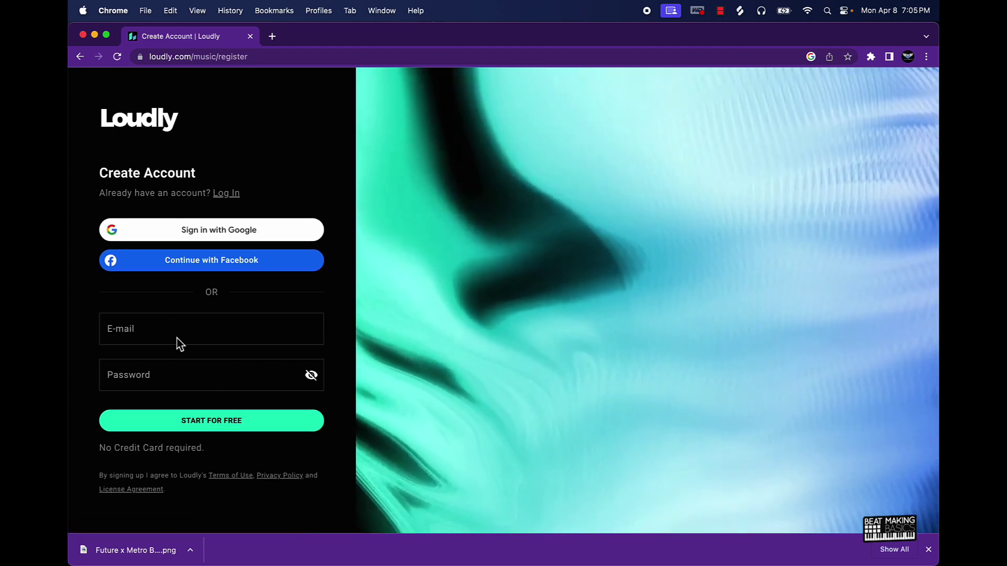
key(super+bracketleft)
click(702, 87)
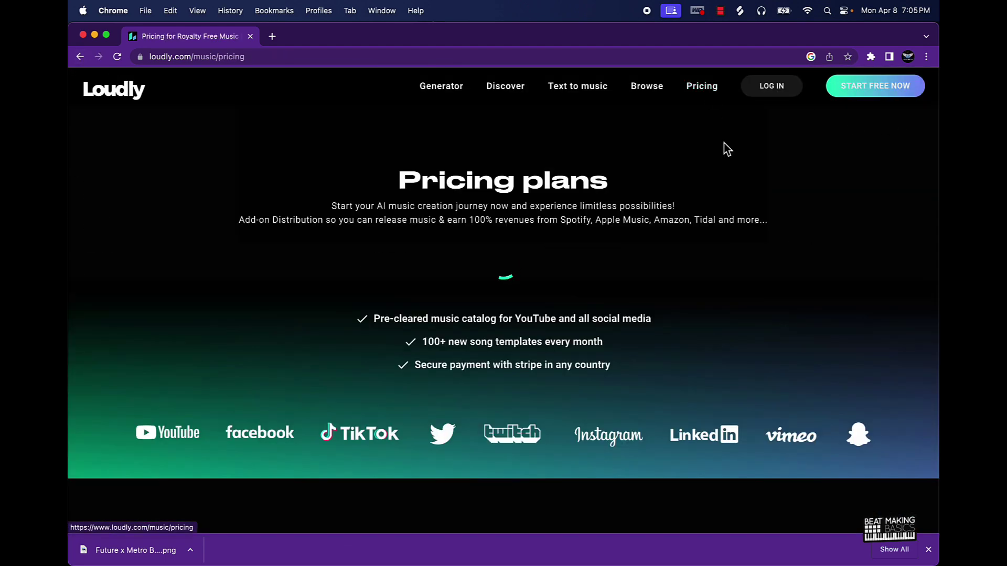
scroll(256, 251, down, 3)
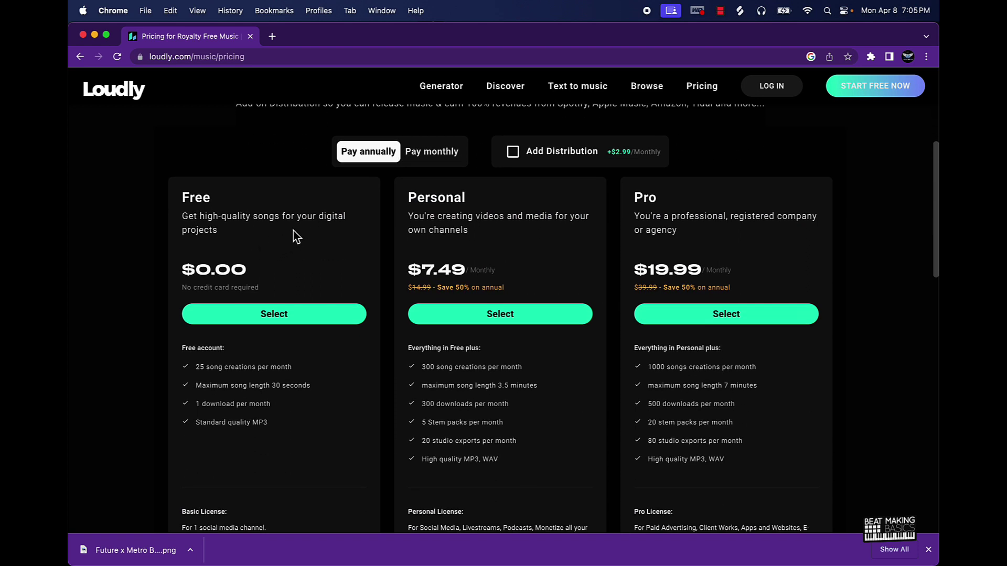
Switch pricing to monthly billing and review Free $0.00, Personal $14.99 and Pro $39.99.
click(422, 152)
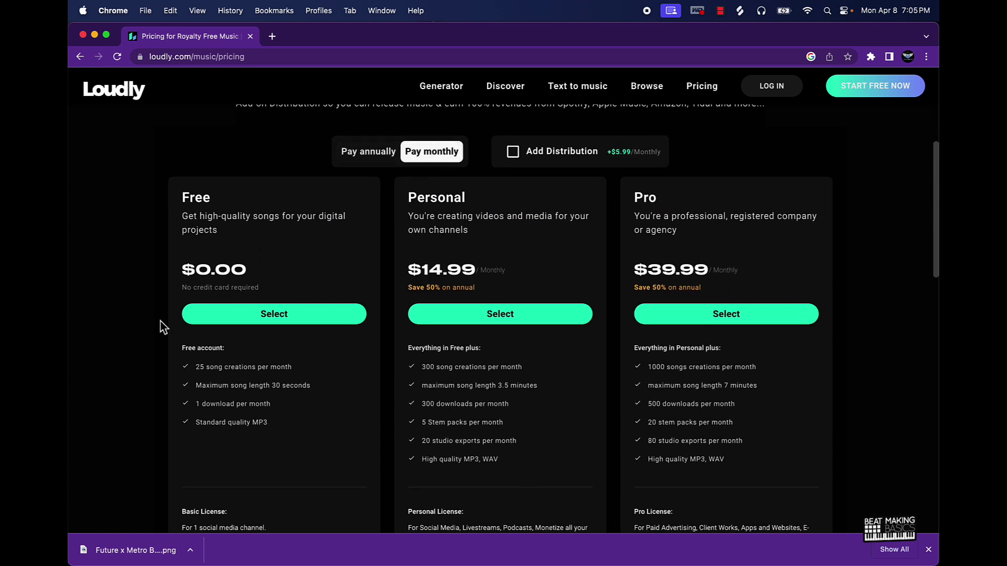
scroll(162, 321, down, 1)
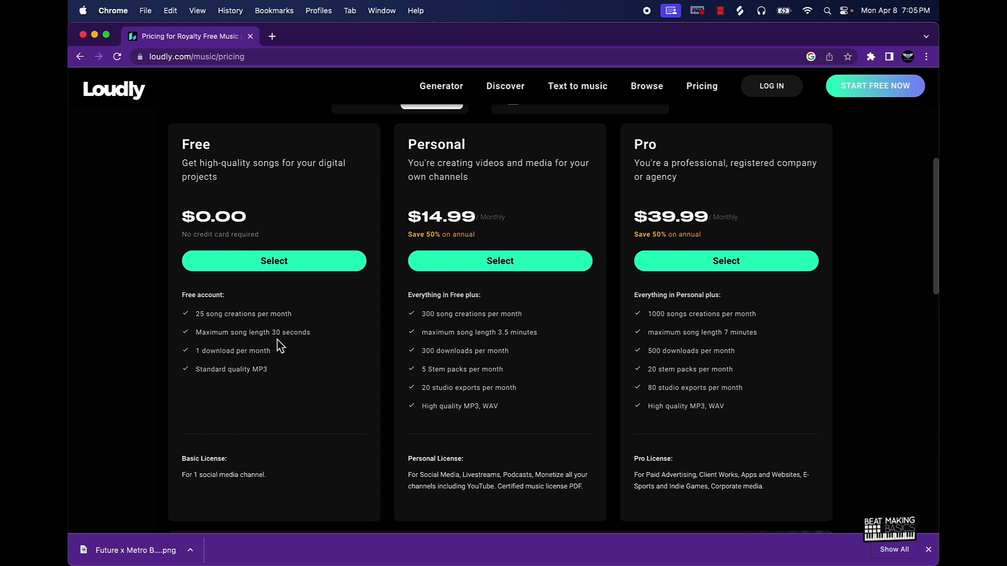
scroll(465, 351, up, 2)
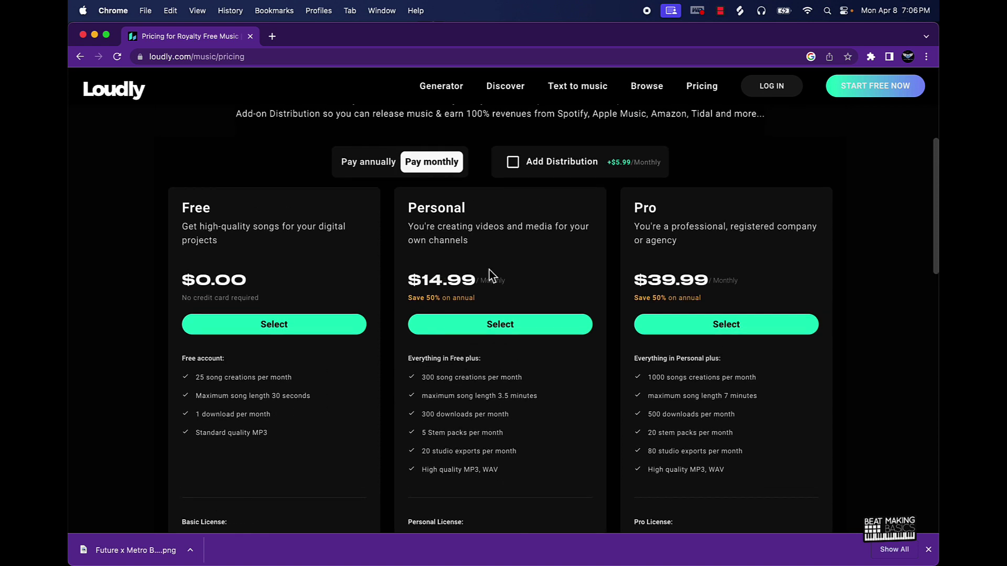
scroll(452, 297, down, 1)
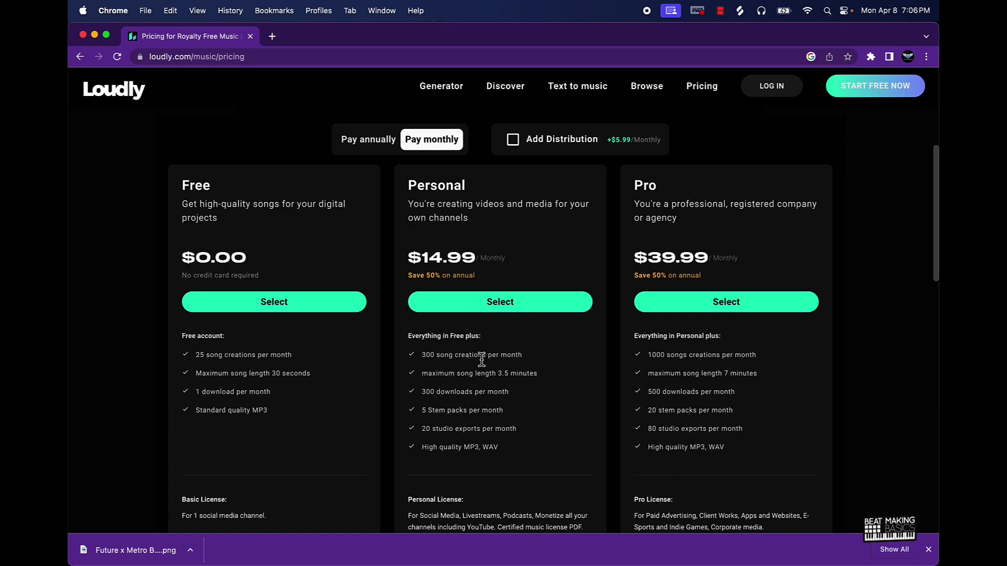
scroll(481, 359, up, 3)
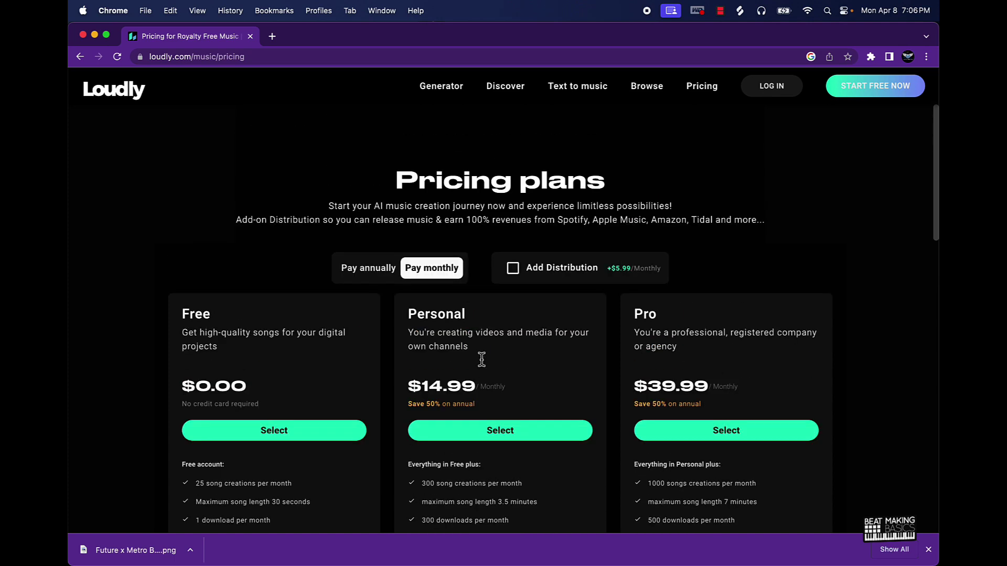
Choose Trap Half Tempo as the genre and add Duration and Instruments settings.
click(442, 96)
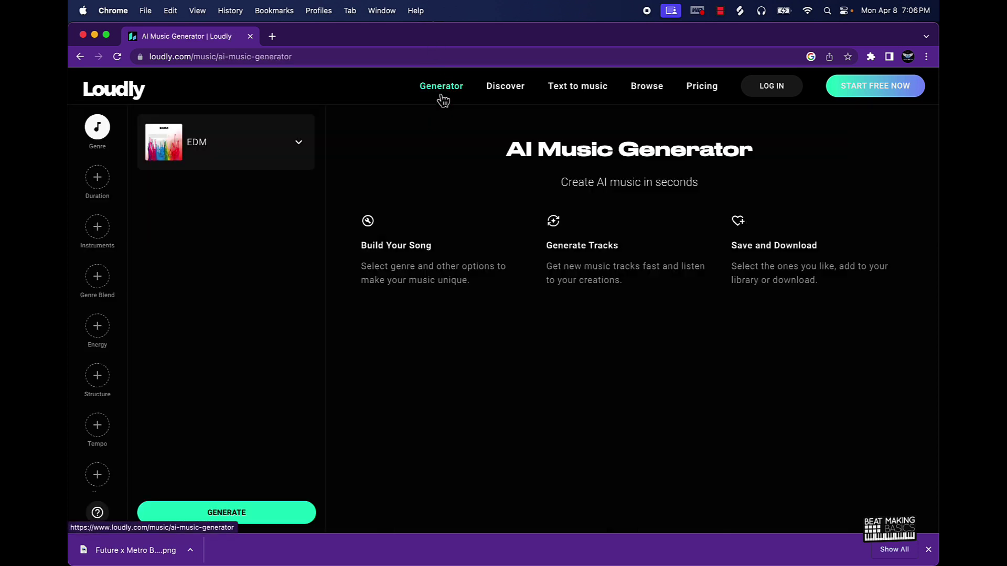
click(308, 152)
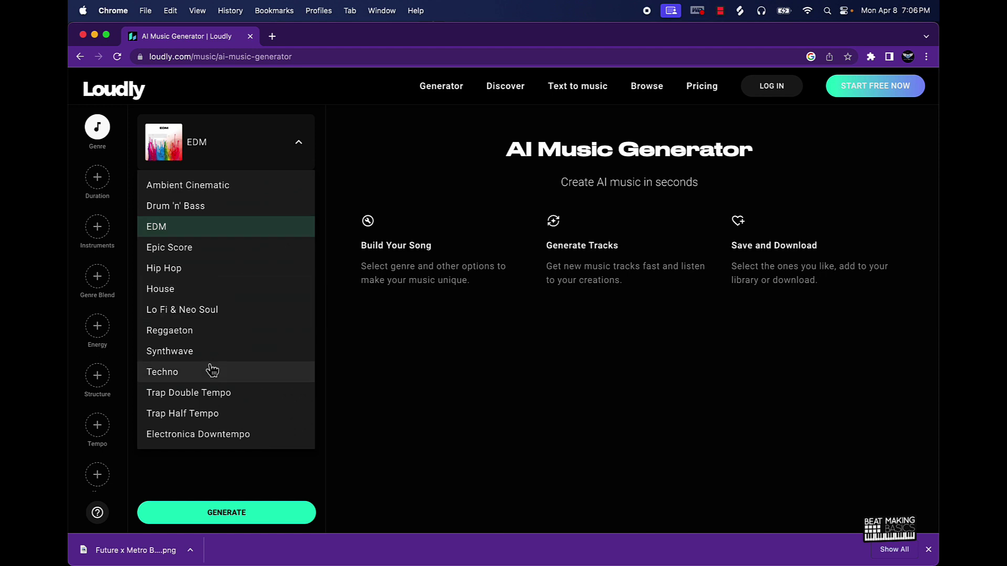
click(218, 417)
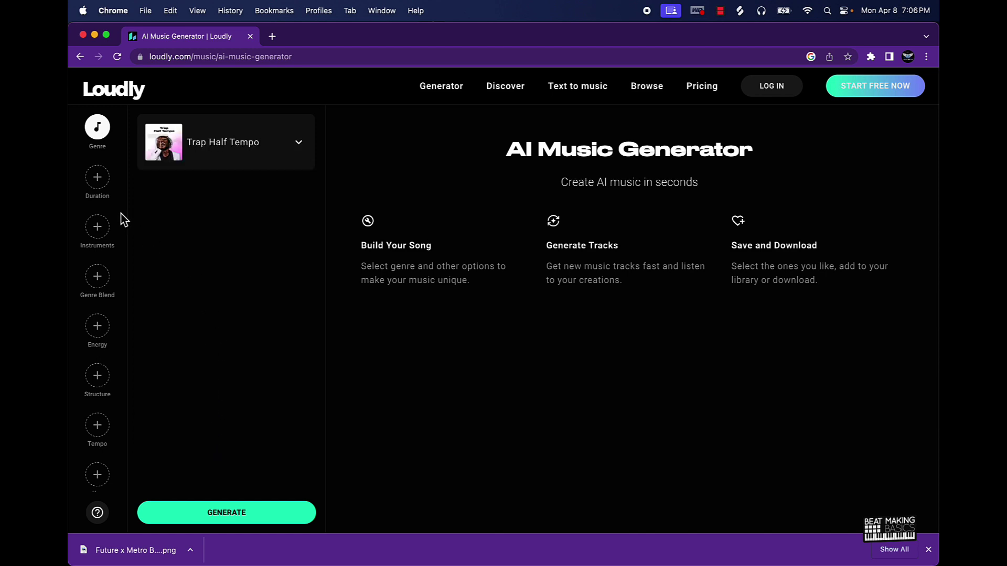
click(98, 181)
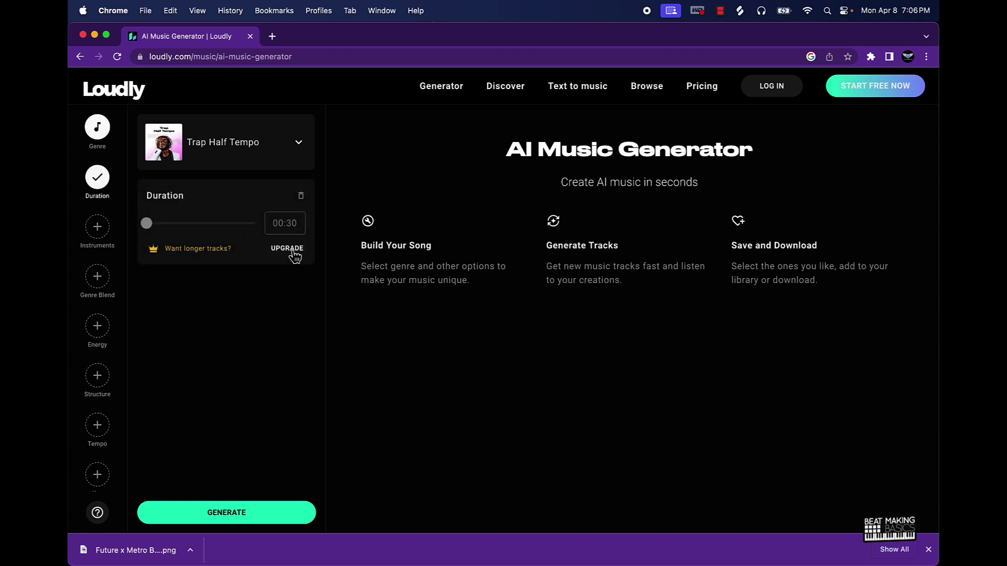
click(97, 226)
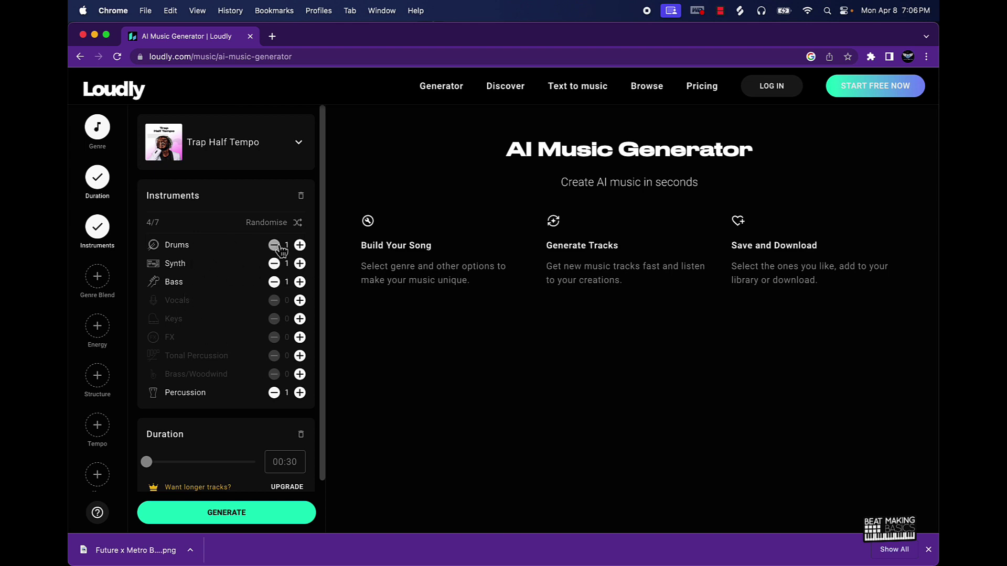
Add Vocals, Keys, FX, Tonal Percussion and Brass/Woodwind; remove Drums and Percussion.
click(299, 301)
click(300, 319)
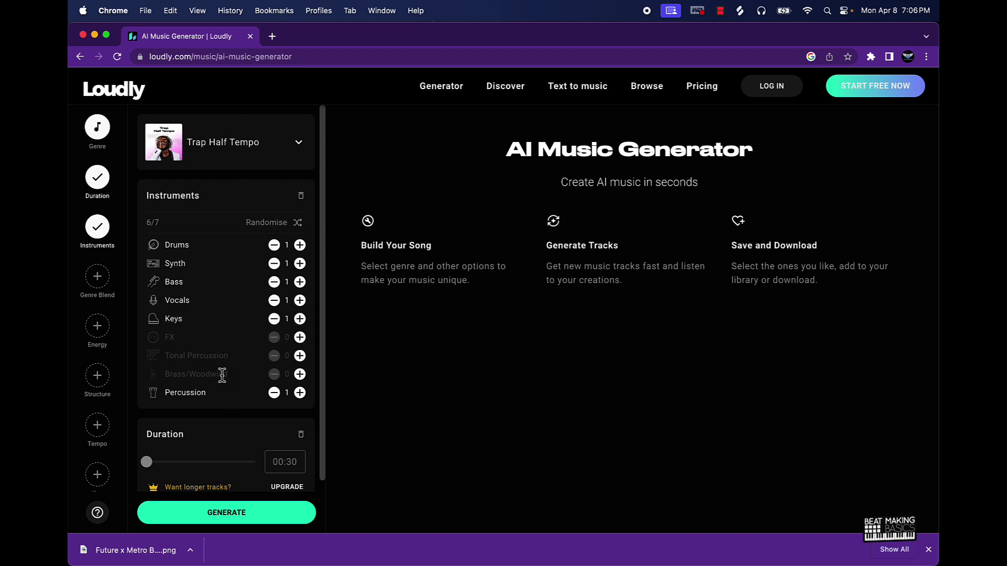
click(300, 337)
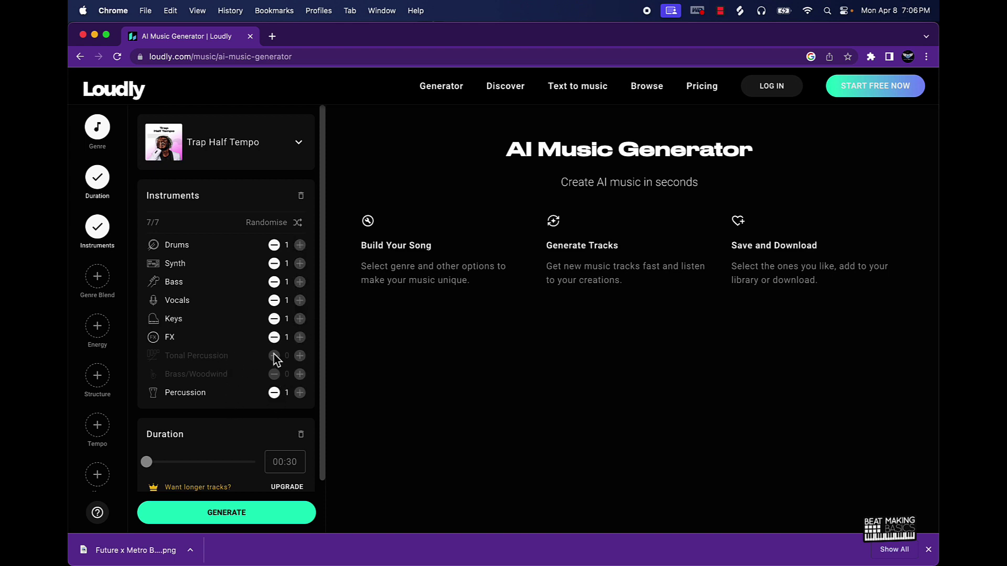
click(274, 393)
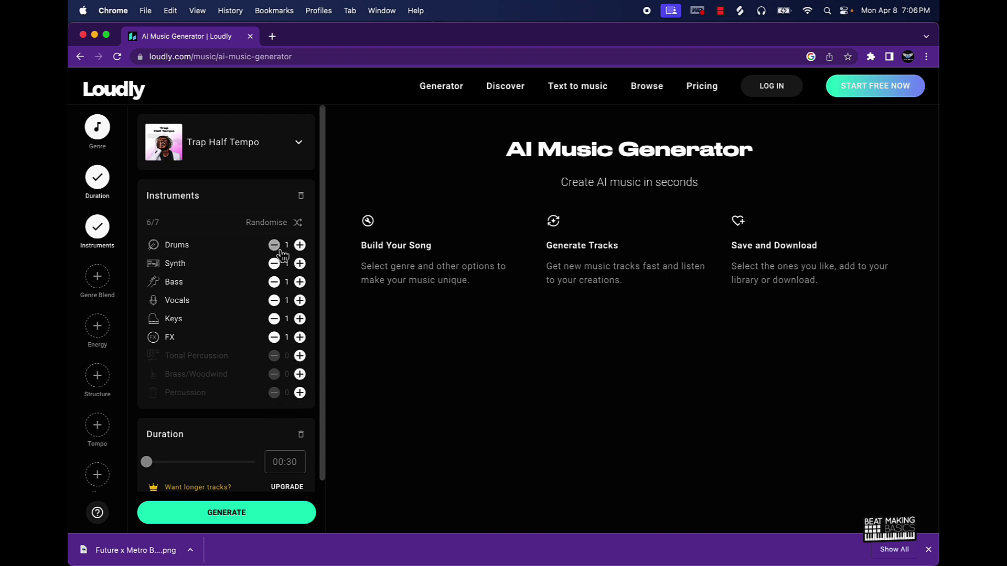
click(274, 245)
click(300, 356)
click(300, 374)
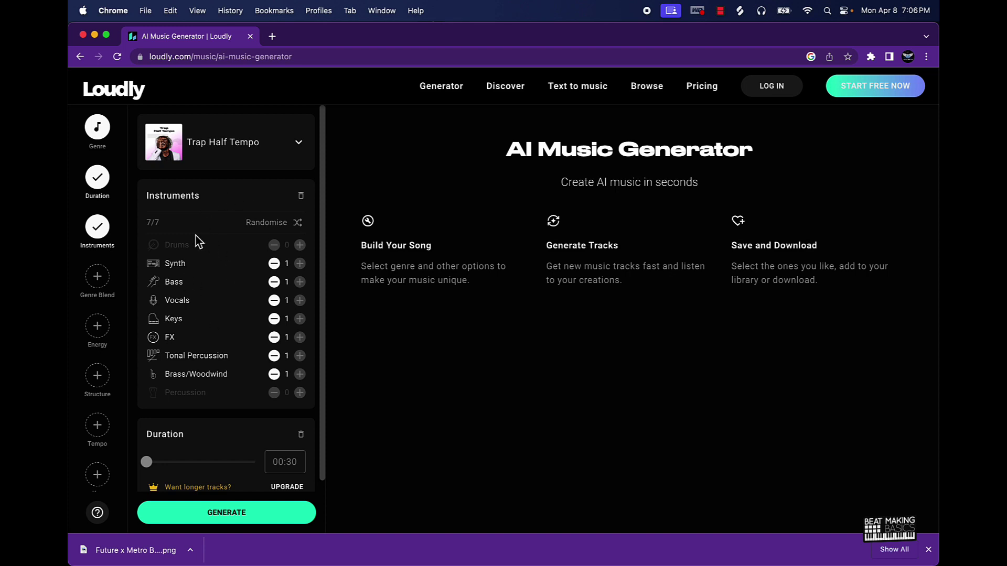
scroll(205, 245, down, 1)
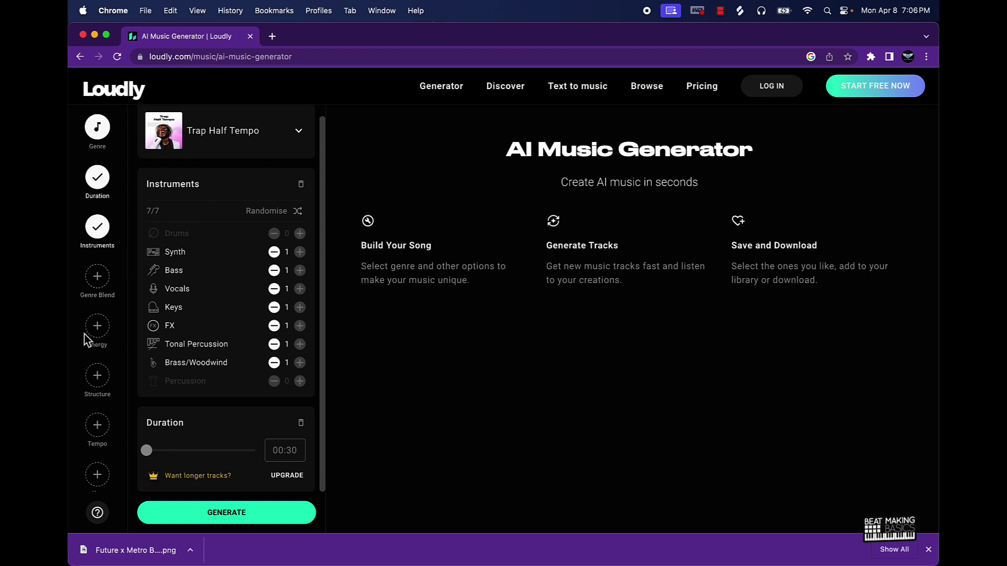
Blend in the Lo Fi & Neo Soul genre and set the energy to High.
click(97, 276)
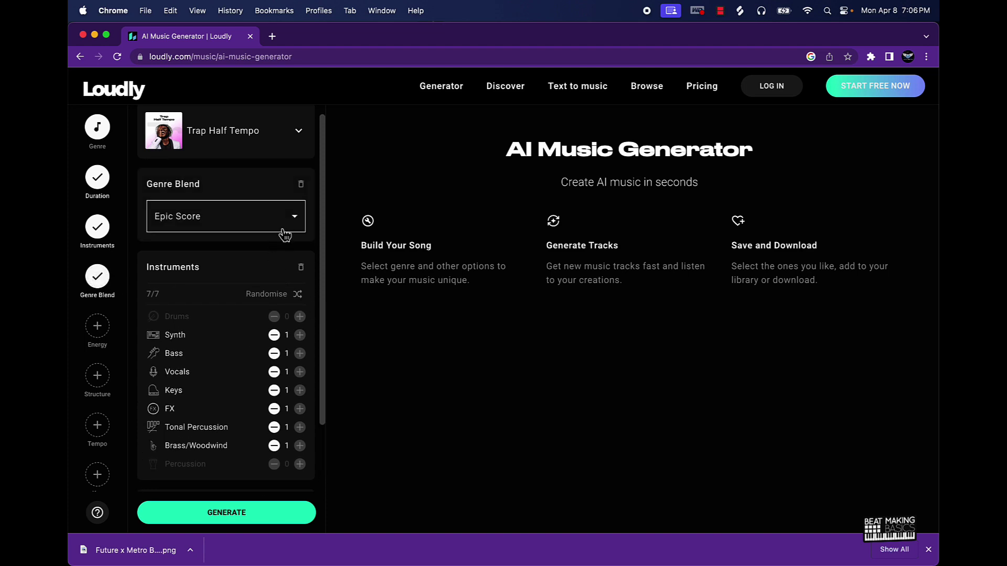
click(286, 223)
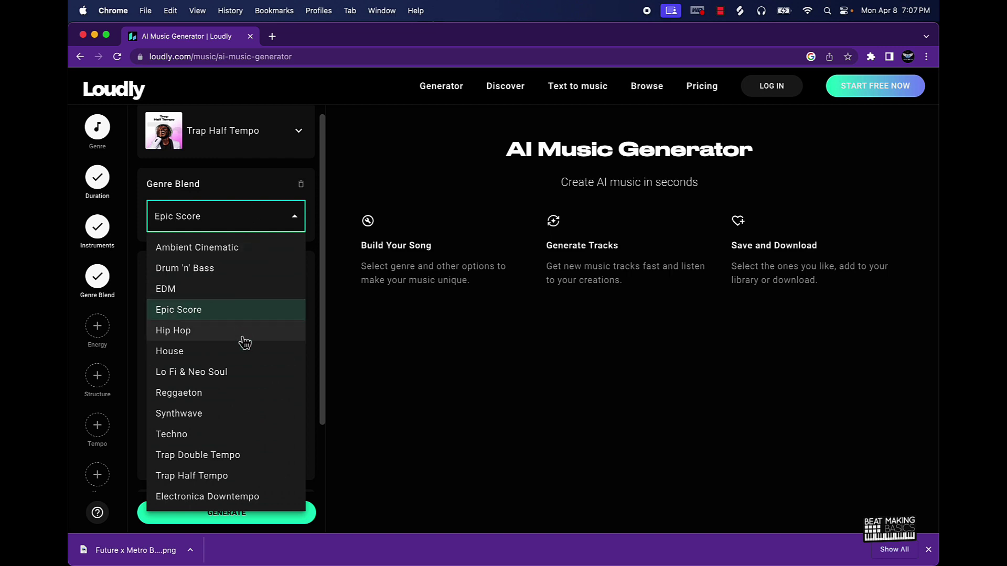
click(217, 373)
click(98, 327)
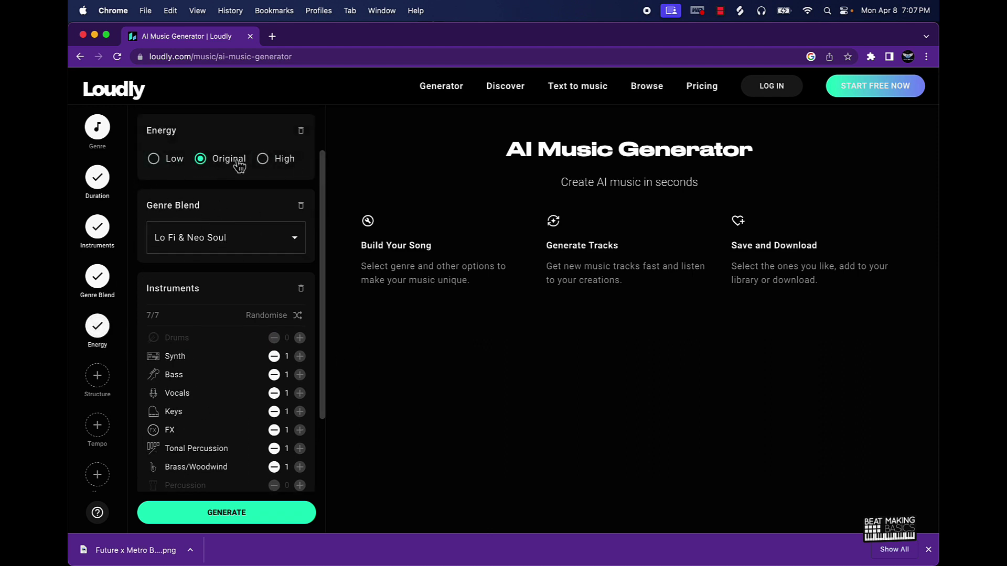
click(265, 162)
Set the structure to Classic and the tempo to 140 BPM, then add a key setting.
click(109, 379)
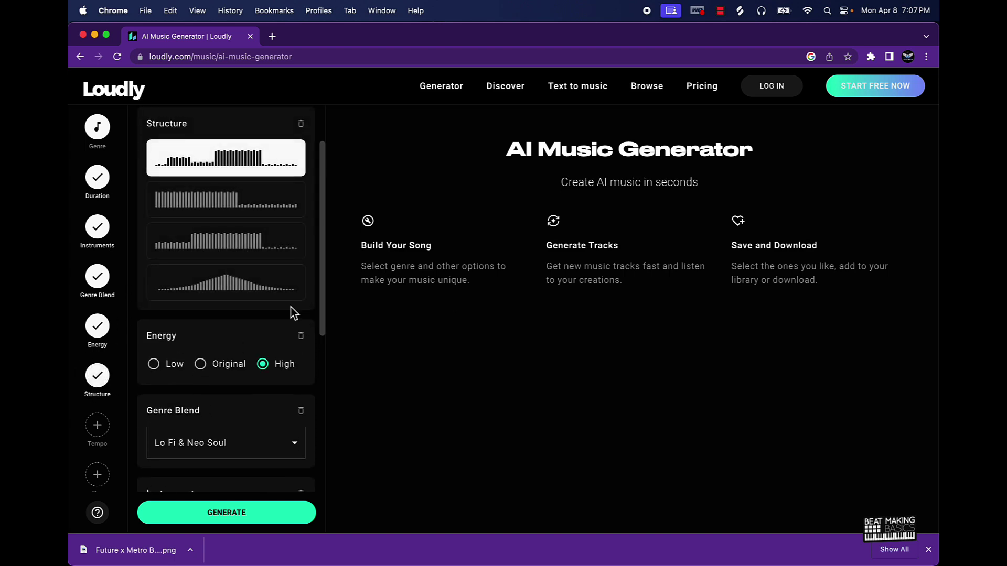
click(232, 247)
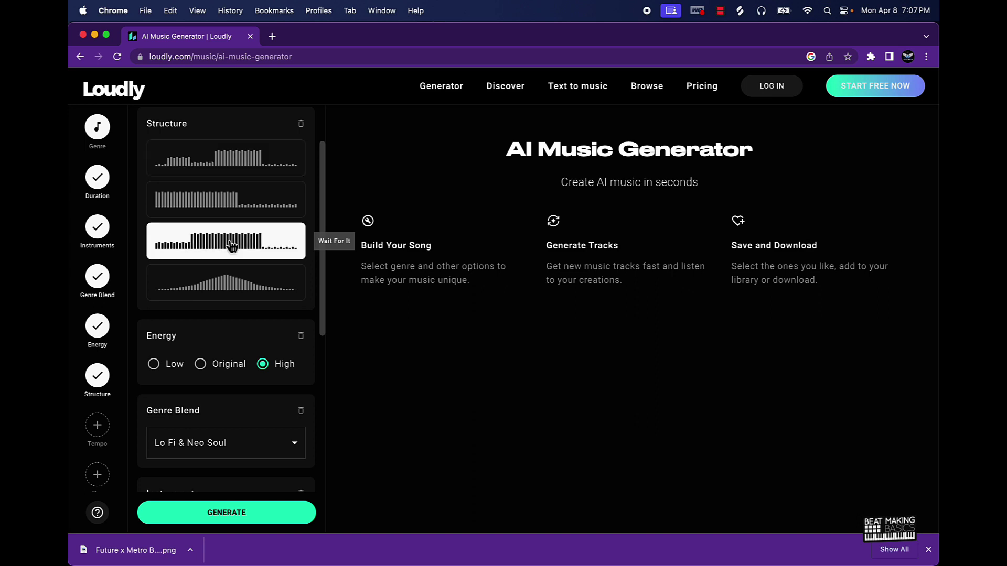
click(242, 196)
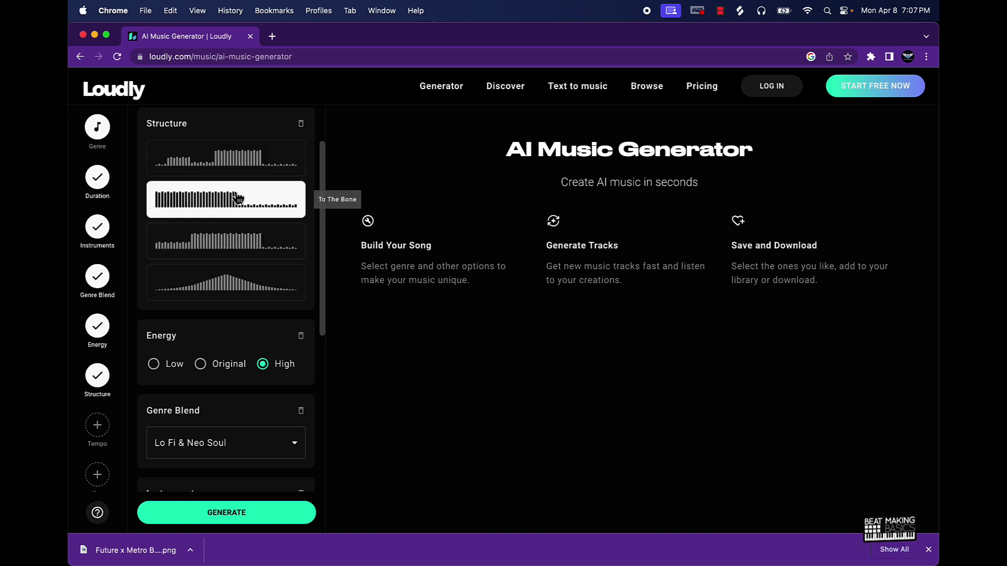
click(261, 164)
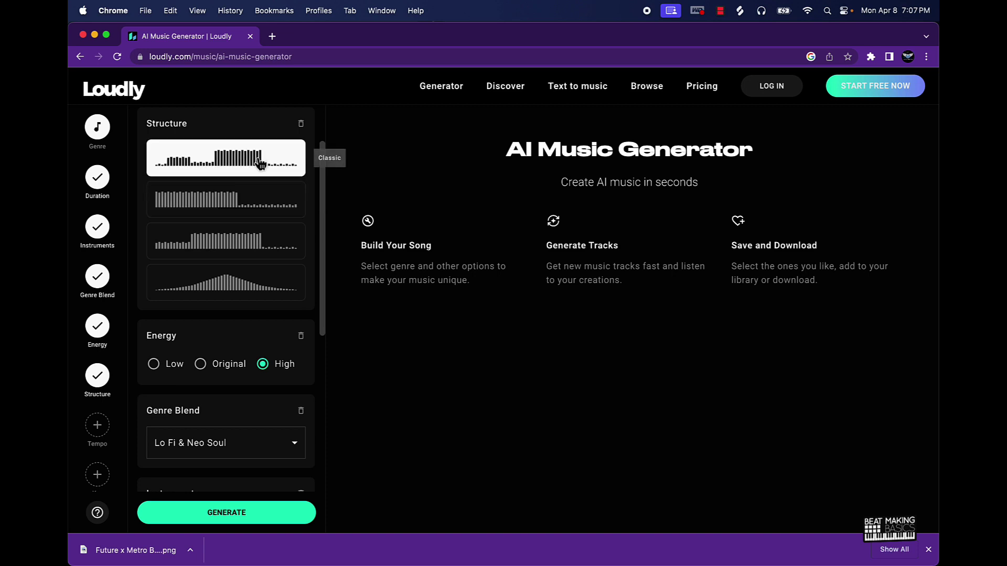
click(97, 431)
click(187, 164)
drag(185, 166, 210, 166)
click(97, 475)
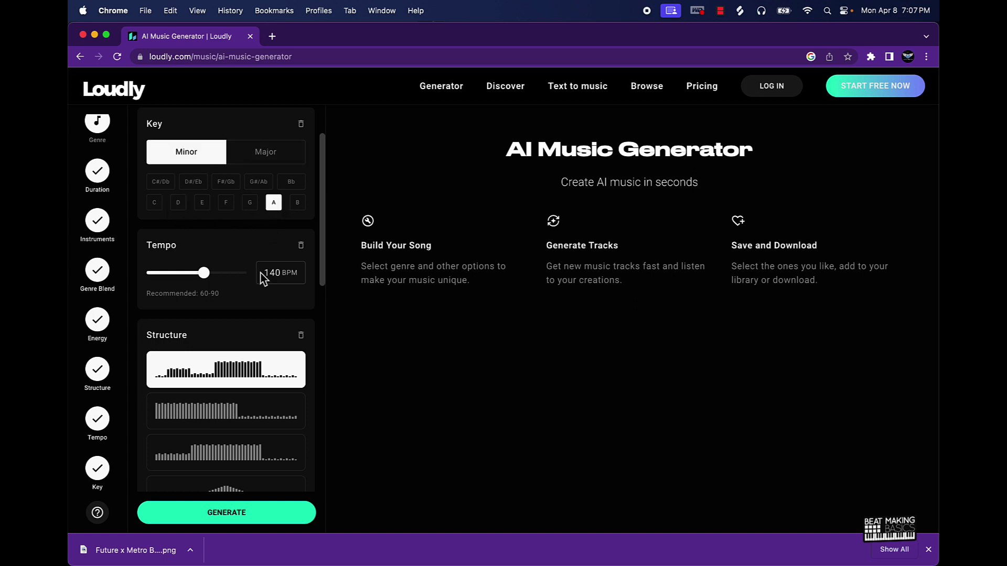
Generate three tracks and preview Shadow Dance.
click(241, 517)
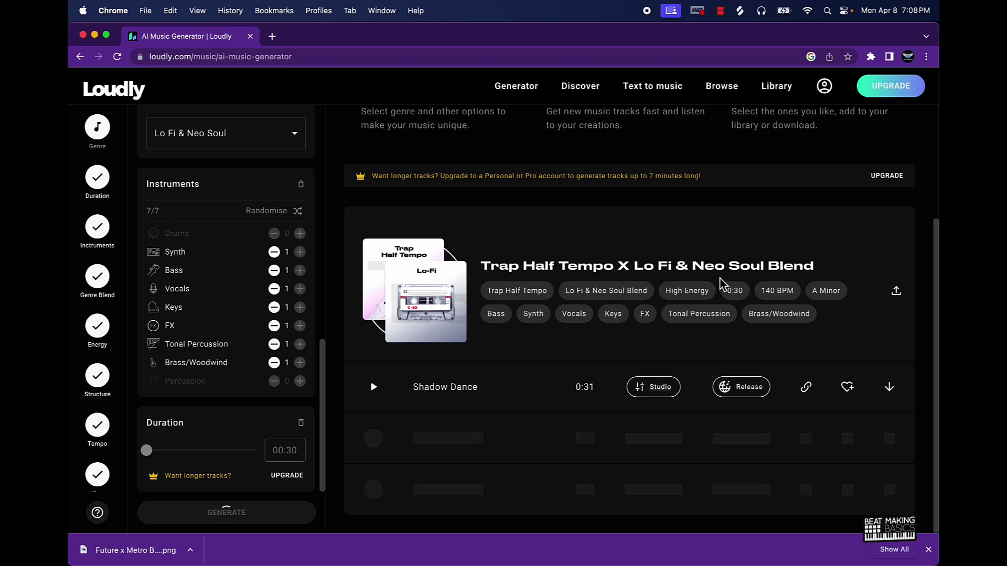
click(375, 391)
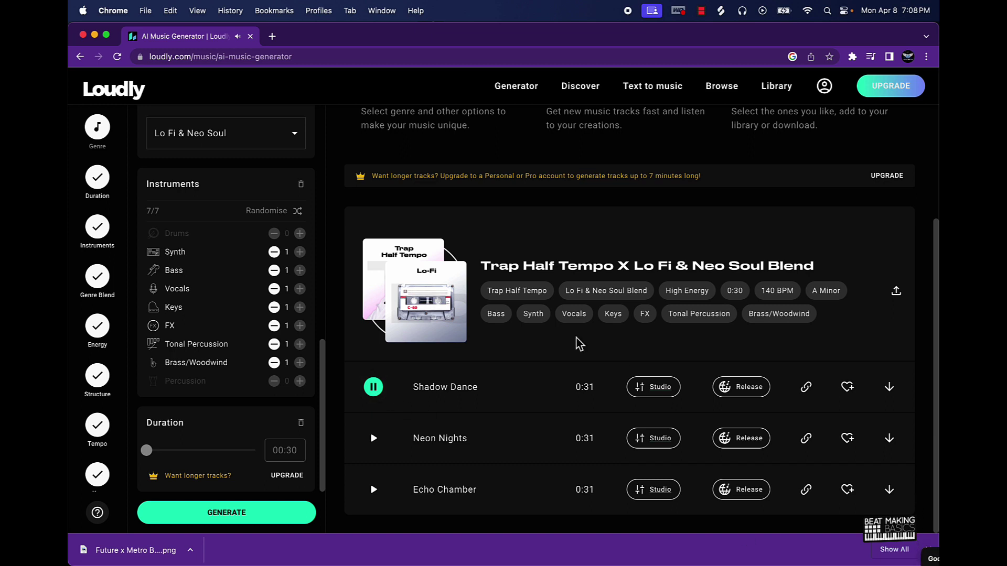
click(928, 549)
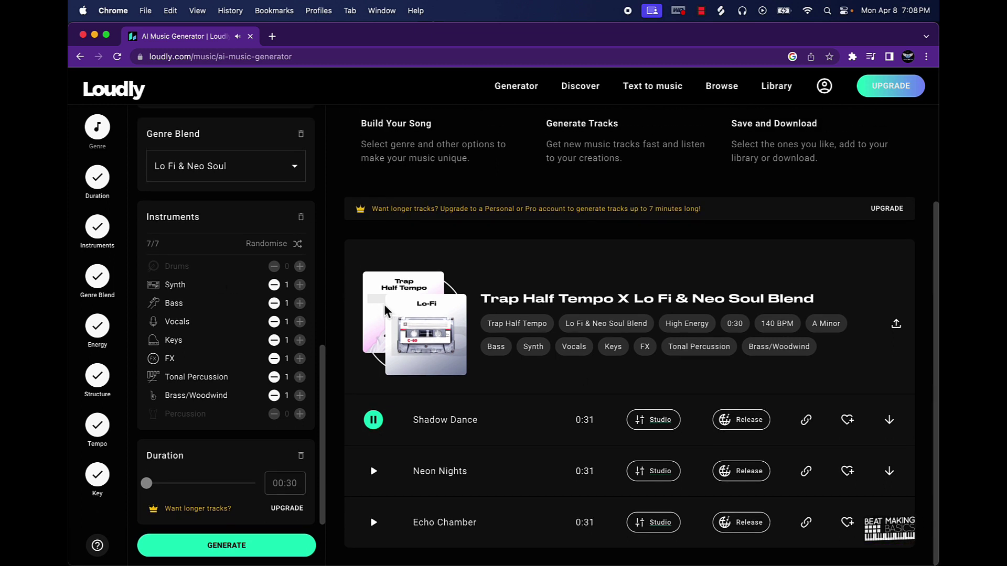
click(374, 419)
Preview Neon Nights and Echo Chamber, then download Neon Nights as an MP3.
click(373, 471)
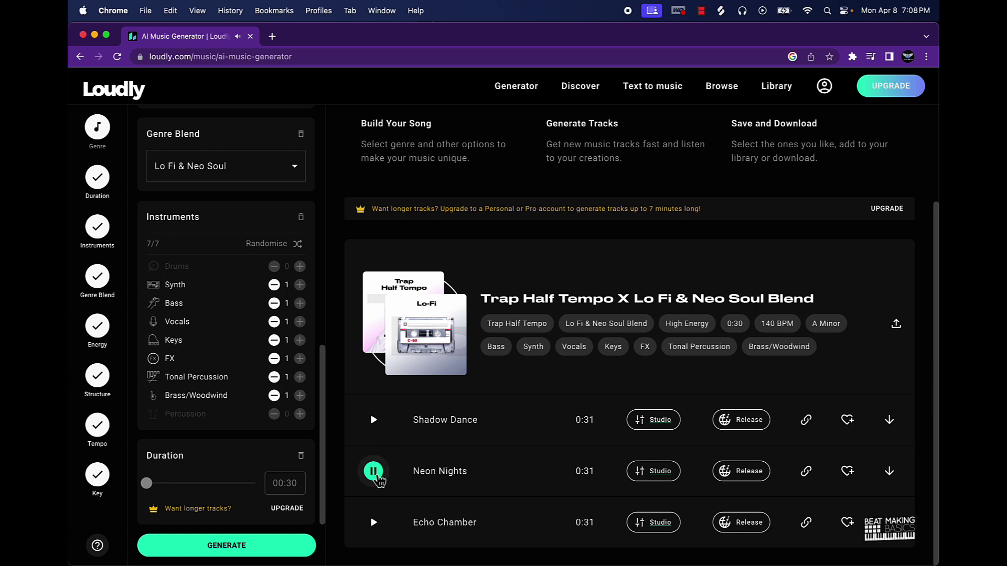
click(378, 525)
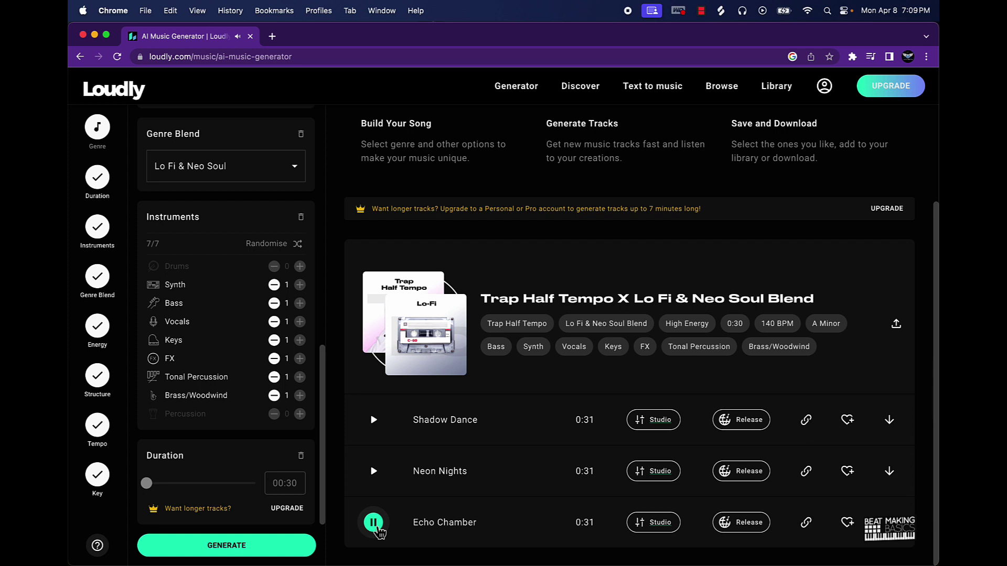
click(374, 523)
click(890, 471)
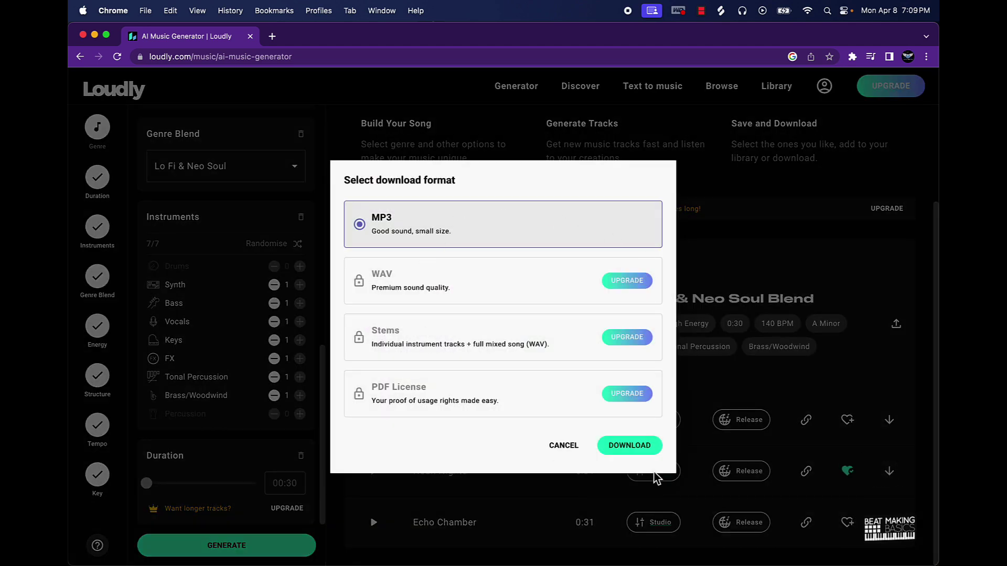
click(653, 450)
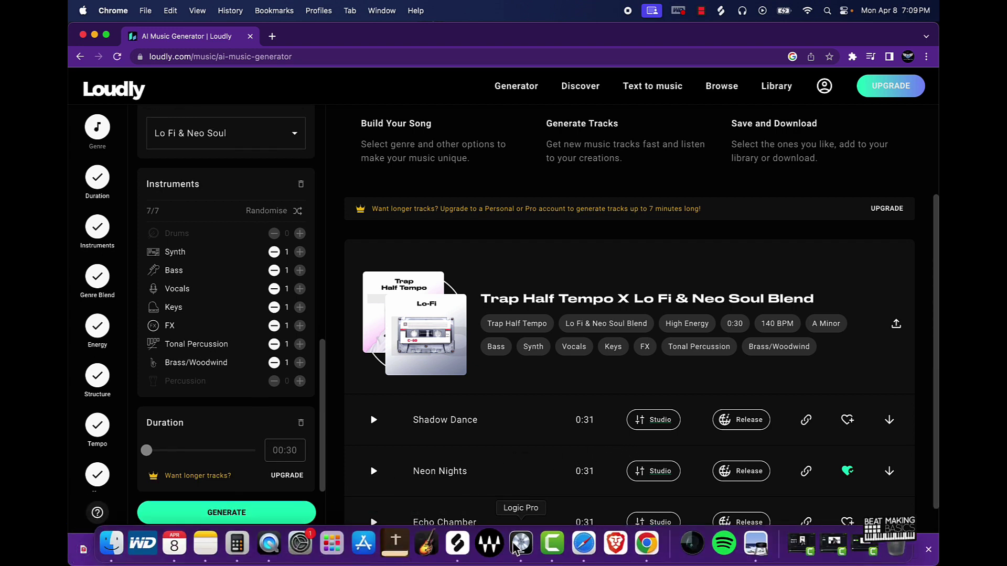
Create a Quick Sampler instrument track in Logic Pro and tile Chrome beside it.
click(521, 548)
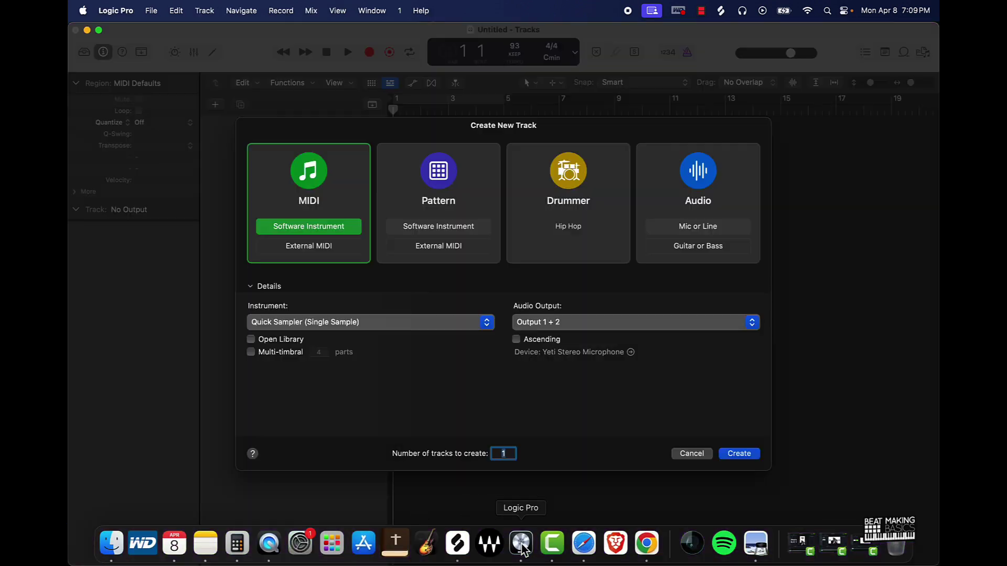
click(739, 454)
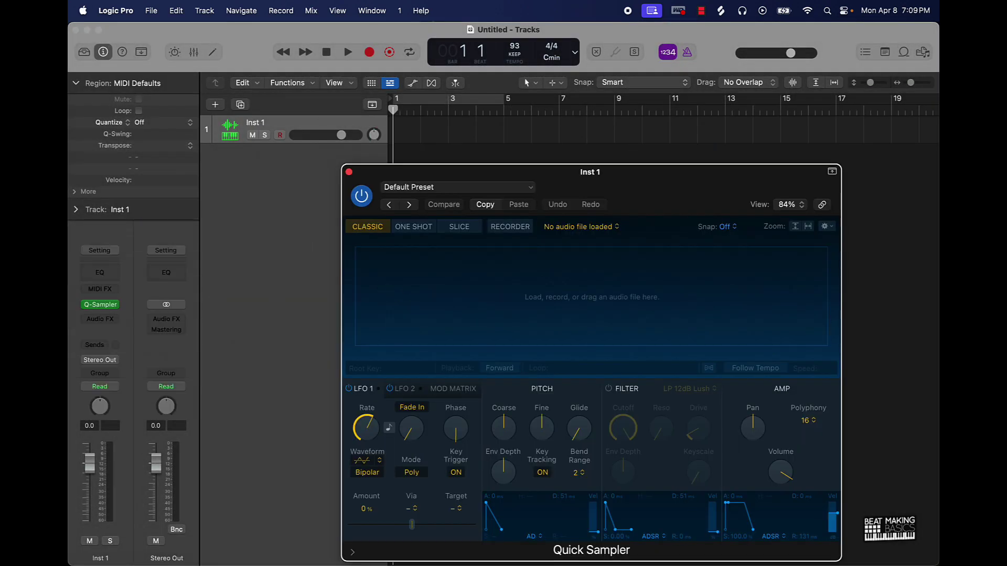
mouse_move(237, 545)
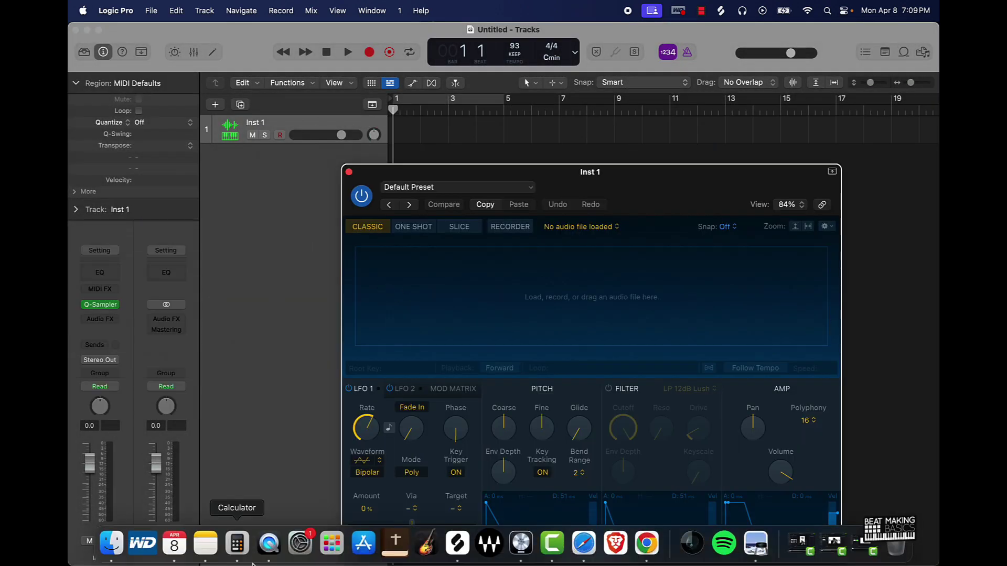
click(646, 553)
key(ctrl+alt+Right)
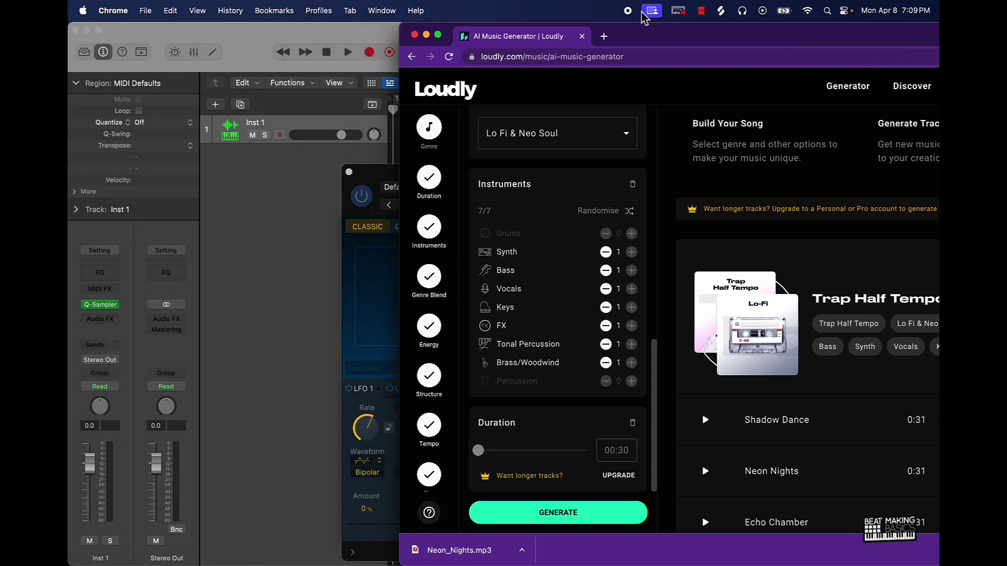
Drag Neon_Nights.mp3 into the project at bar 1, close the Quick Sampler editor, and play it.
drag(603, 550, 475, 169)
click(349, 172)
key(space)
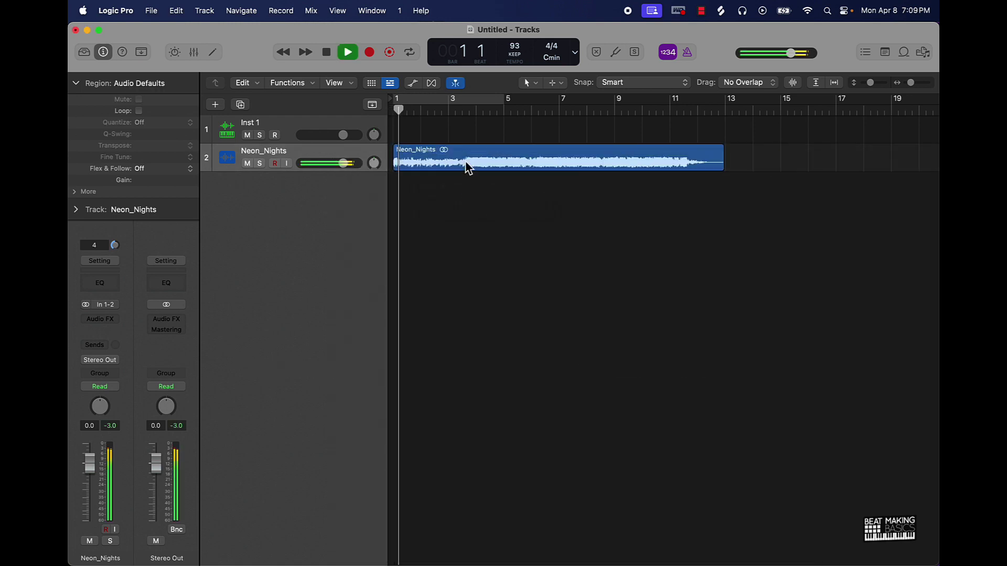
Set Logic Pro's audio output device to System Setting, apply it, and close Settings.
key(space)
click(116, 10)
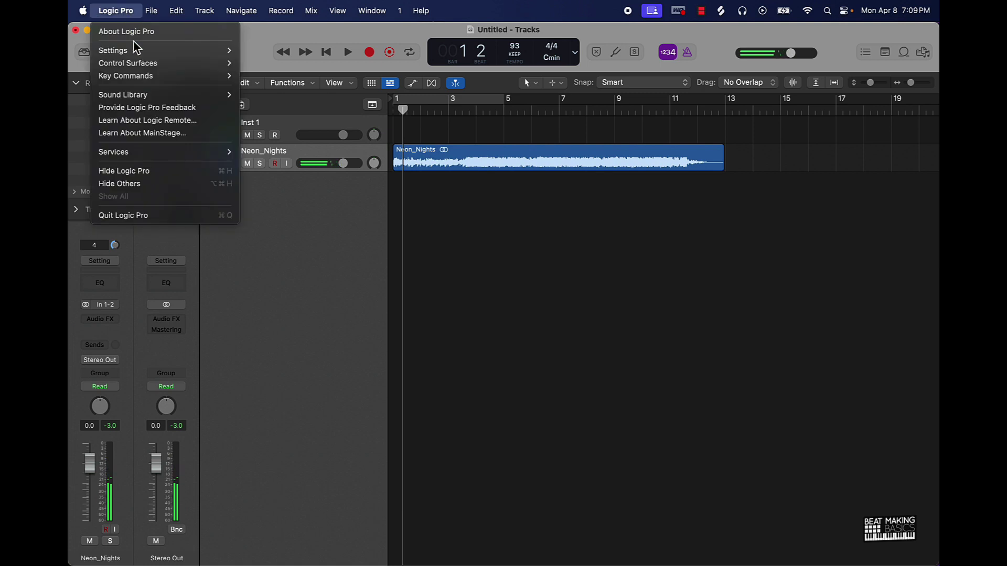
mouse_move(130, 50)
click(273, 66)
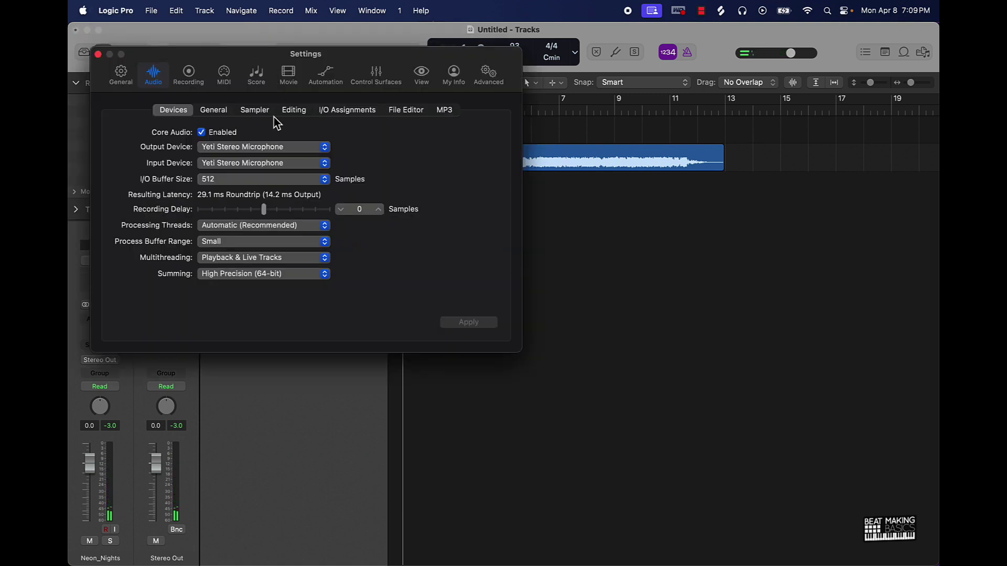
click(251, 151)
click(252, 133)
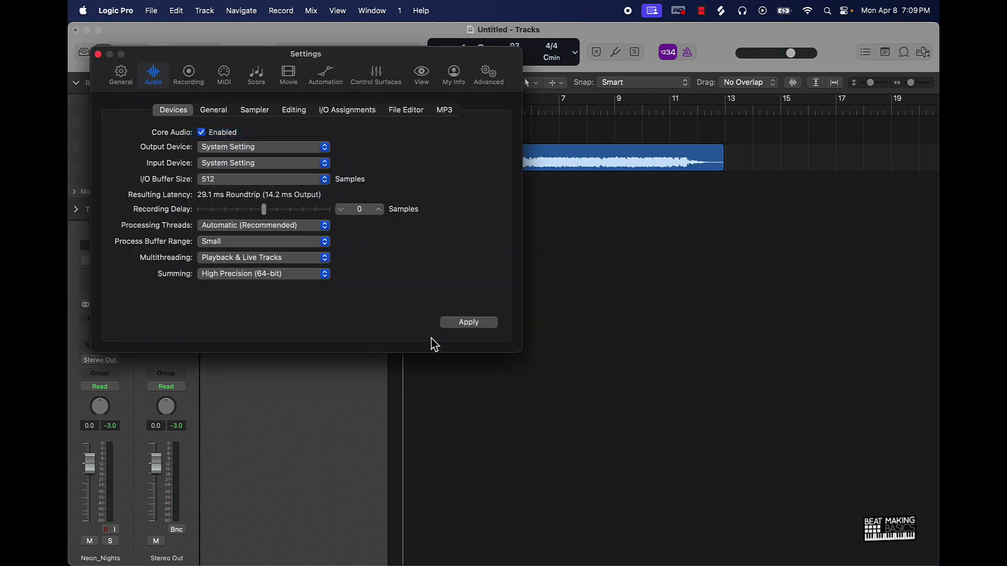
click(479, 324)
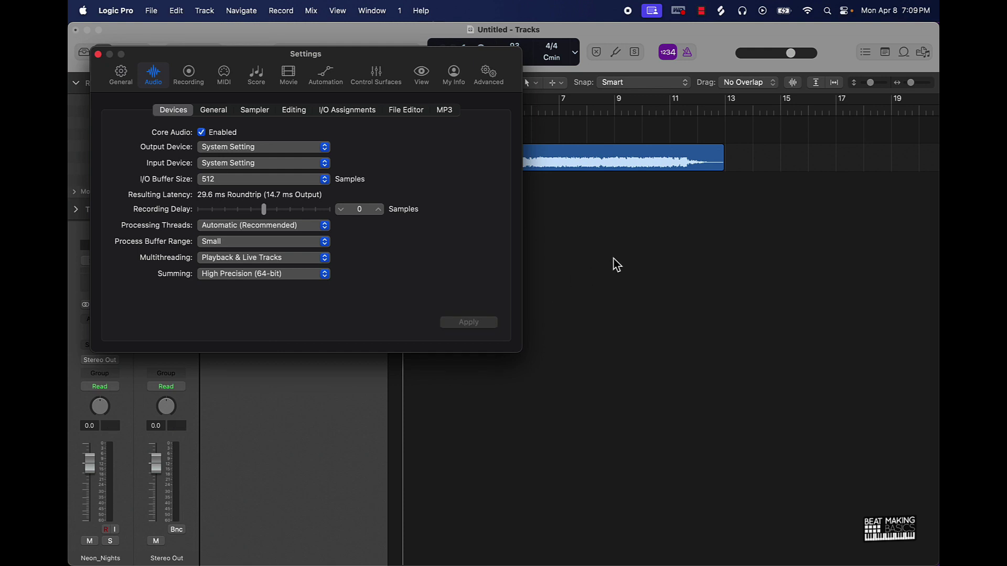
click(99, 54)
Raise the project tempo to 140 BPM and set a cycle loop over bars 5–9.
key(Return)
key(space)
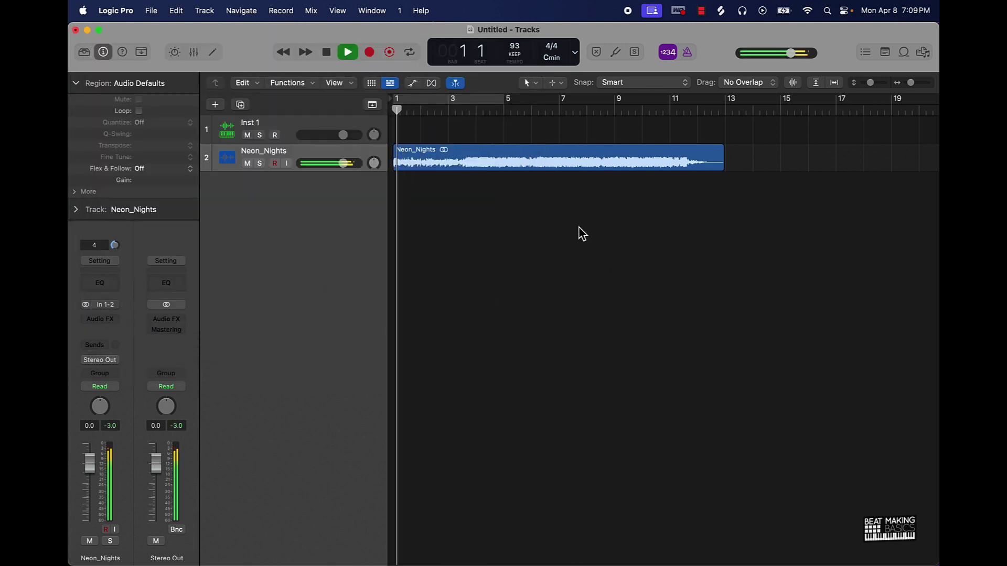
drag(515, 46, 531, 26)
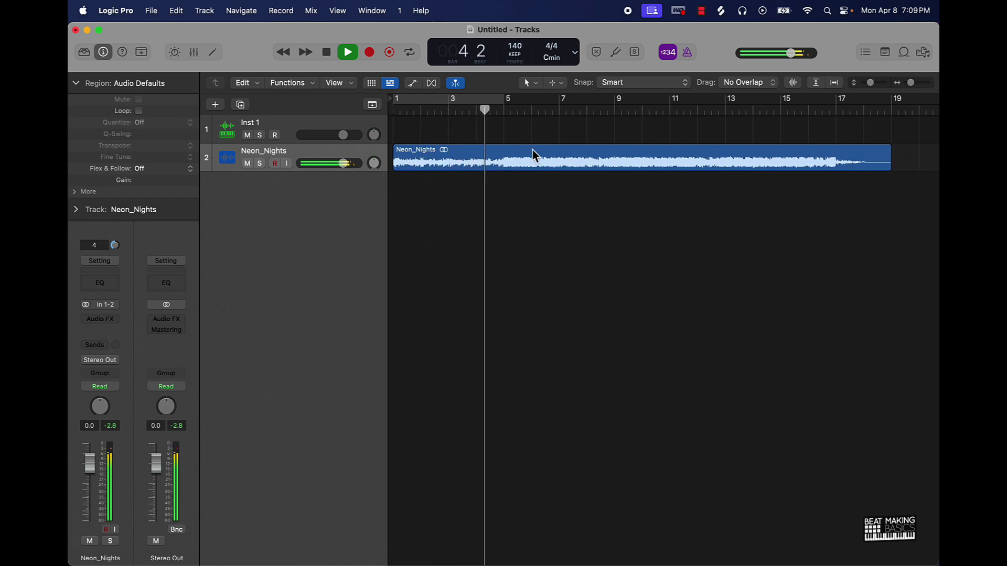
key(space)
key(Return)
key(space)
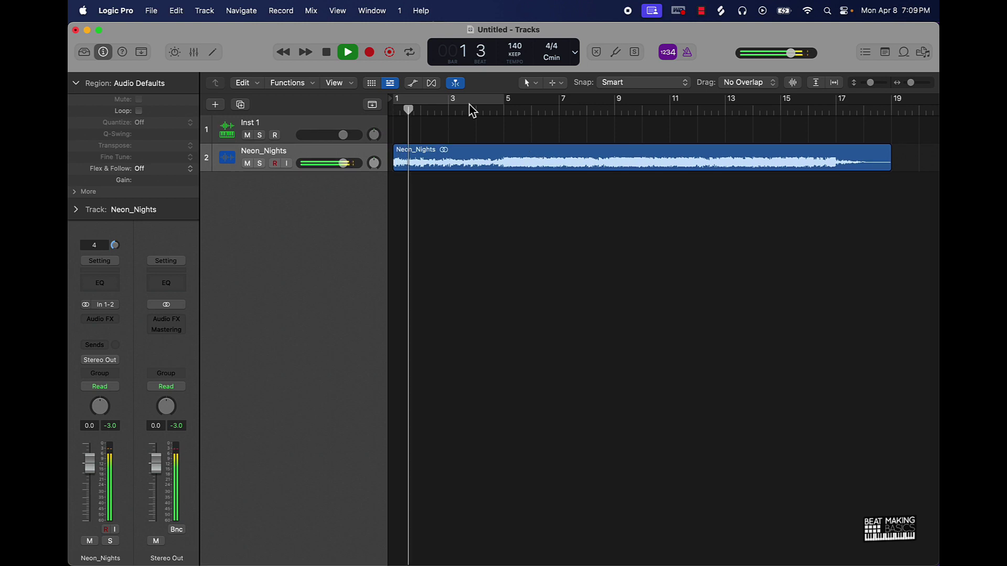
click(468, 105)
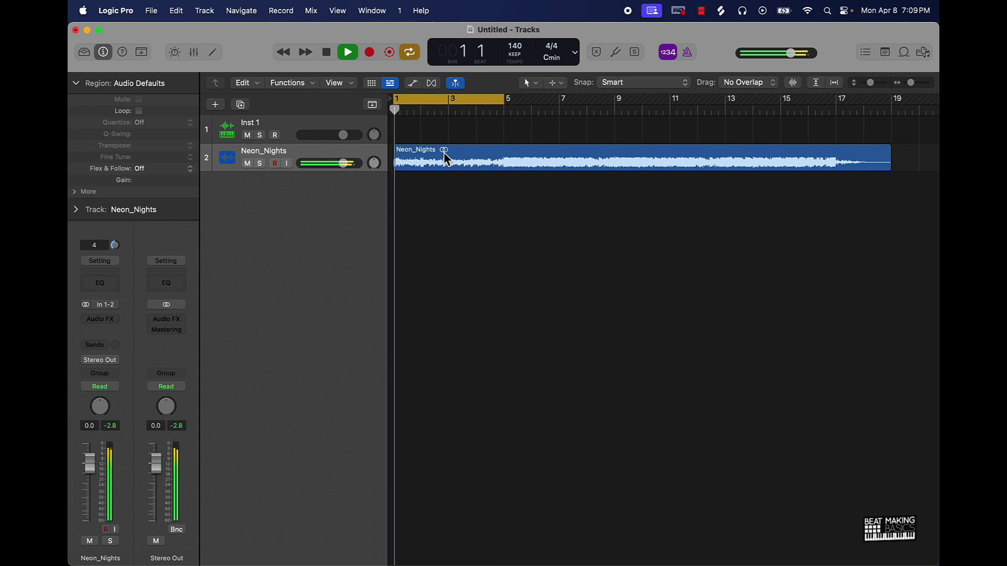
drag(447, 104, 559, 103)
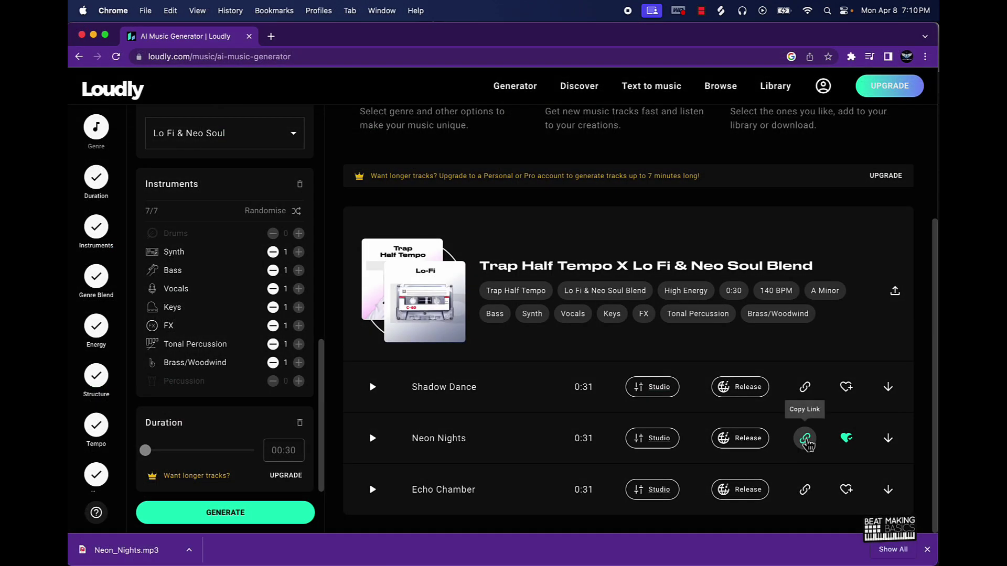
Open Neon Nights in the Studio and set Heaven Low 8.60, Space 50.70, Master Punch 40.47.
click(643, 443)
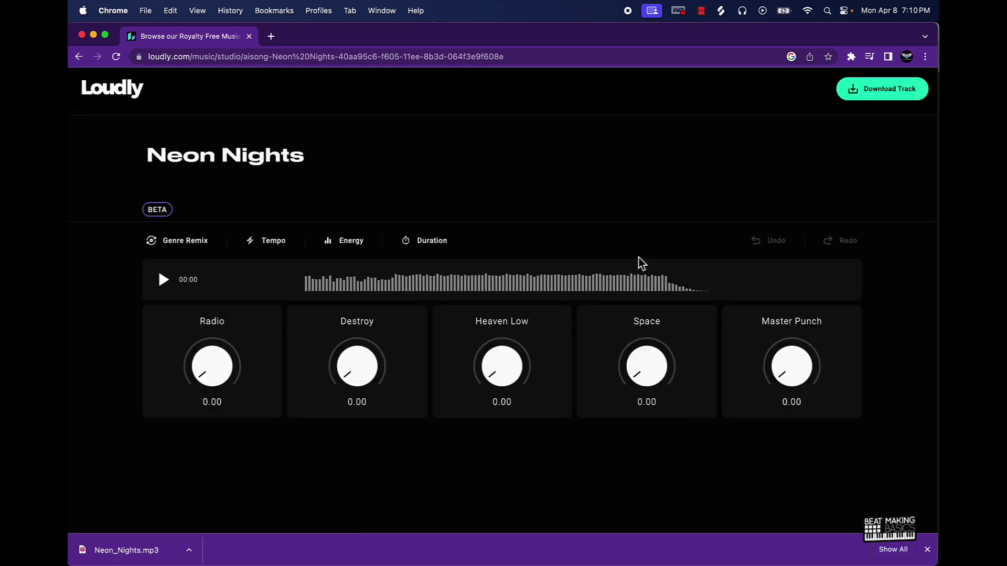
click(163, 280)
mouse_move(359, 371)
mouse_down()
mouse_move(357, 319)
mouse_move(335, 367)
mouse_move(346, 400)
mouse_move(355, 373)
mouse_up()
drag(503, 376, 515, 232)
drag(345, 376, 422, 409)
drag(665, 387, 662, 362)
drag(509, 357, 493, 380)
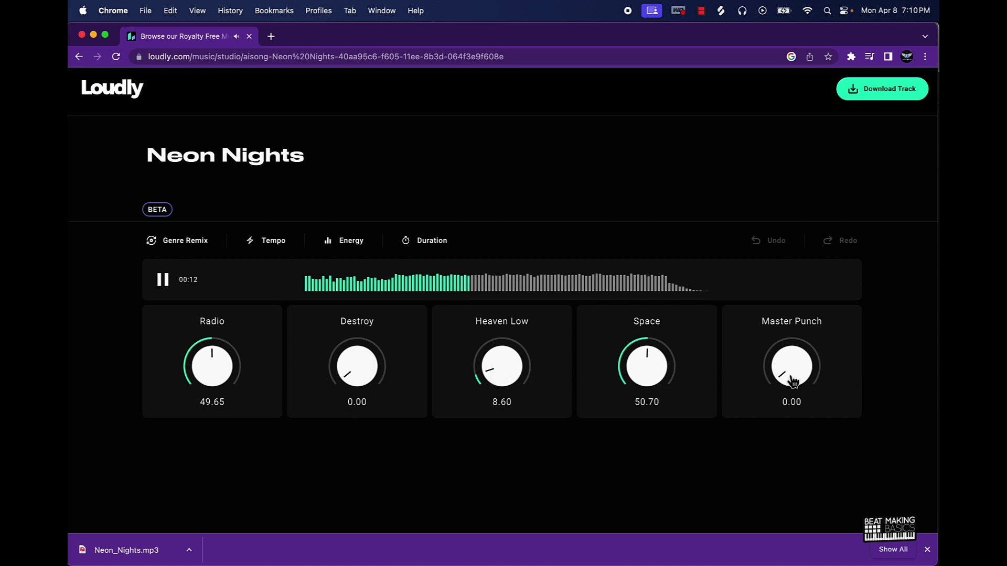
drag(786, 378, 781, 341)
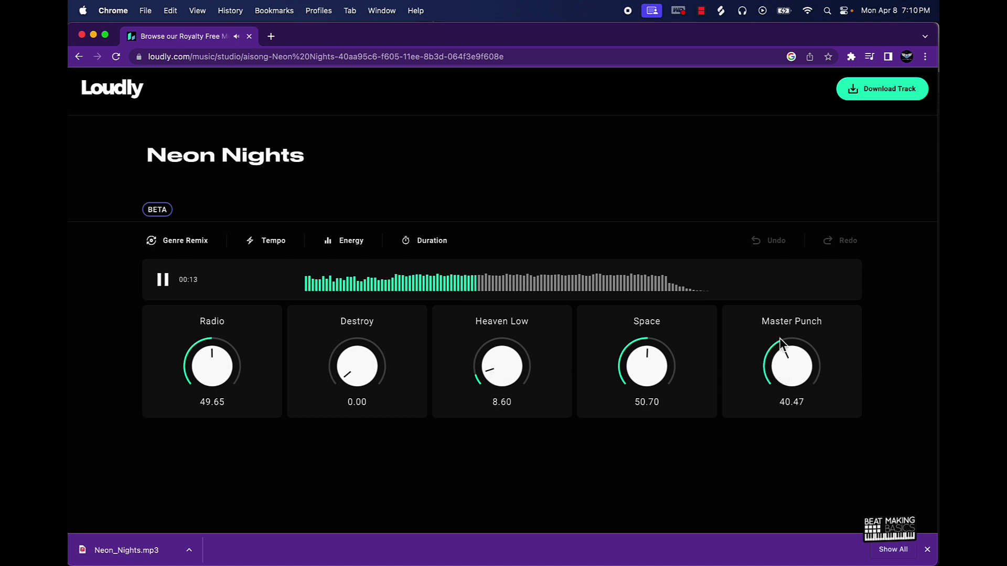
Pause the preview and apply a 100 BPM tempo to Neon Nights.
click(164, 280)
click(268, 247)
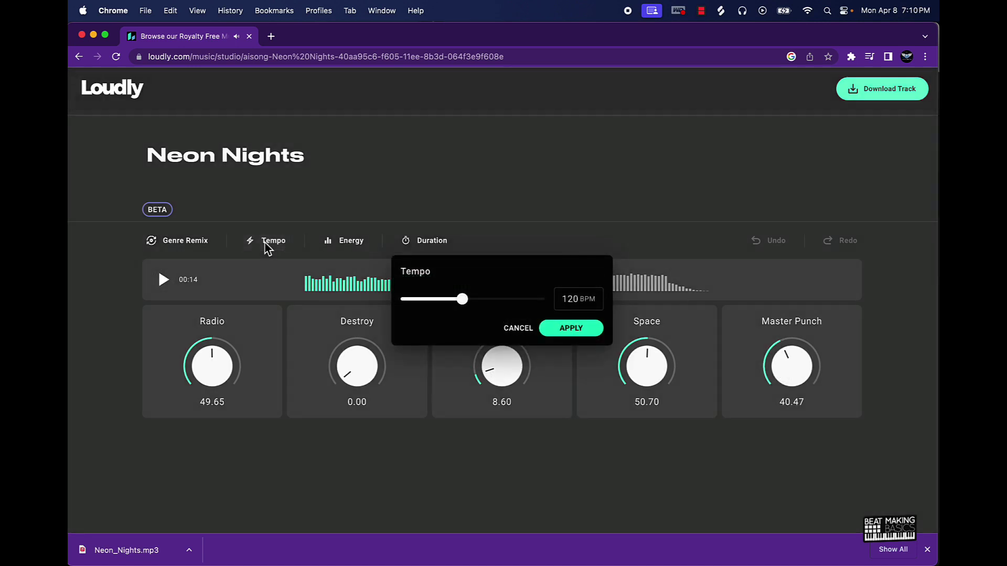
drag(462, 299, 442, 299)
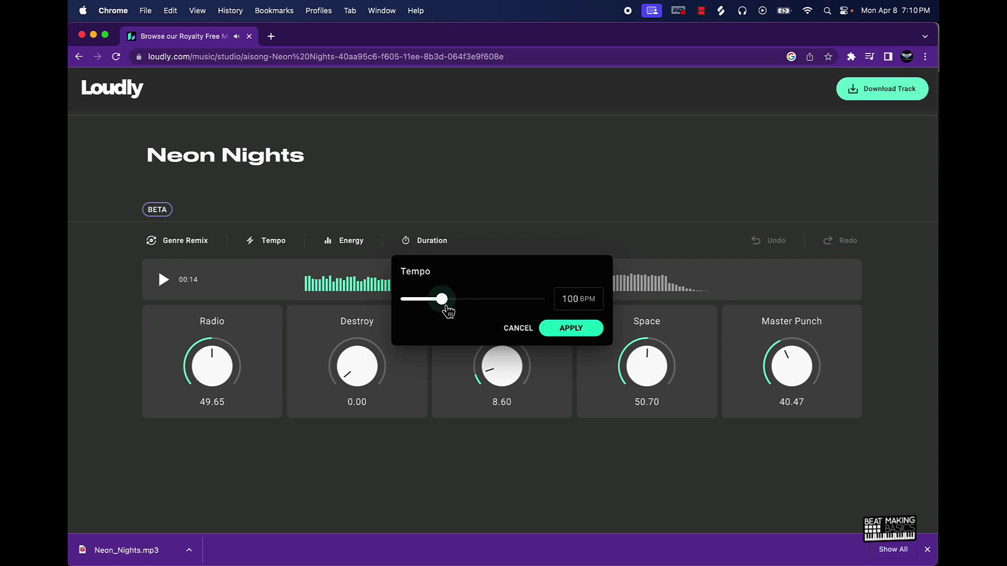
click(574, 329)
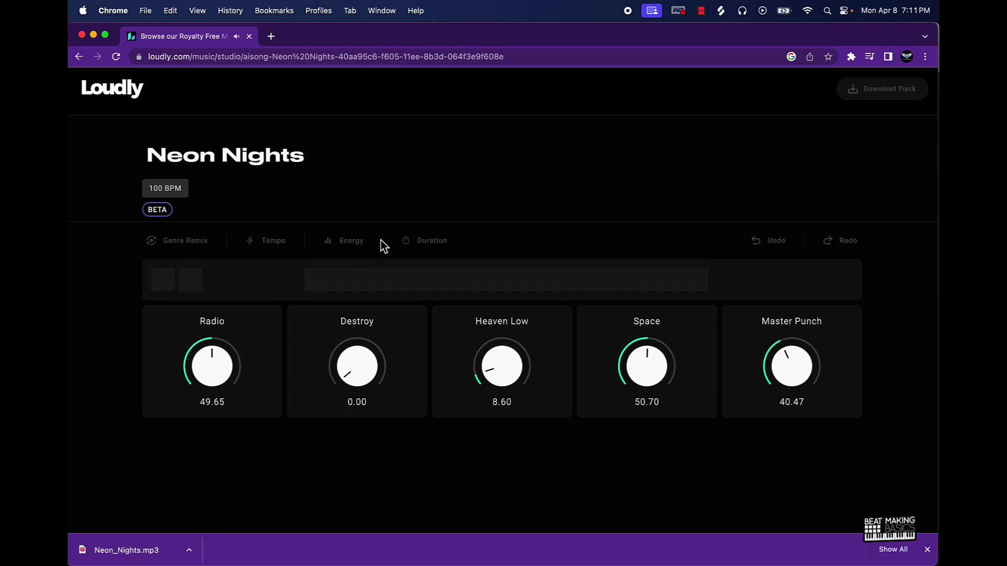
Apply Low energy to the track and turn the Radio effect down to 0.00.
click(347, 242)
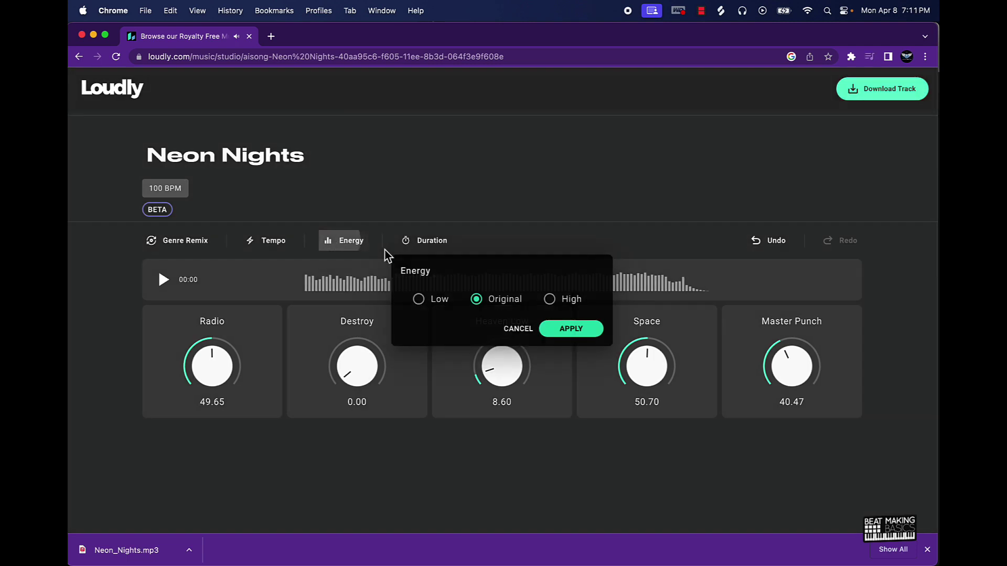
click(419, 300)
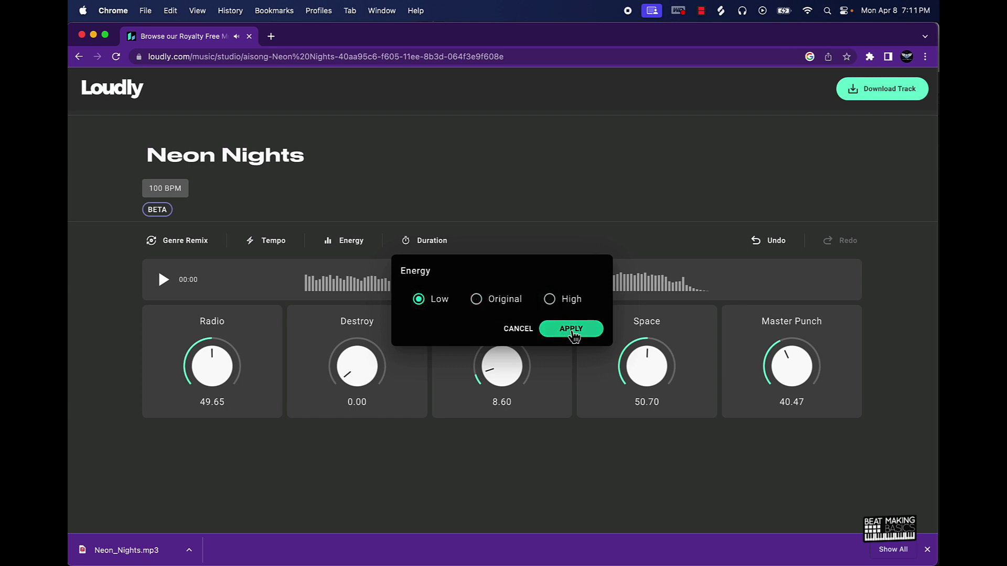
click(569, 330)
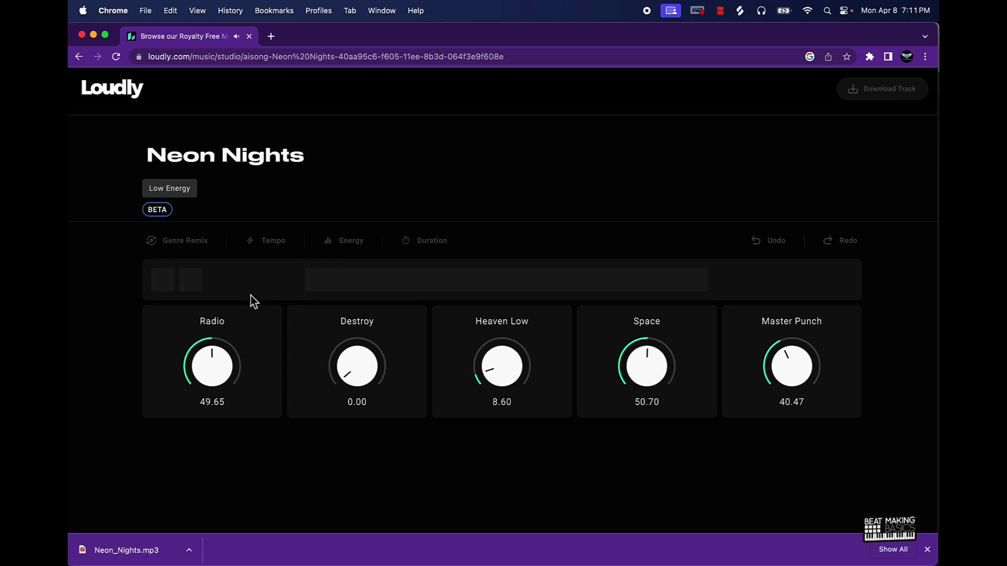
drag(216, 349, 194, 434)
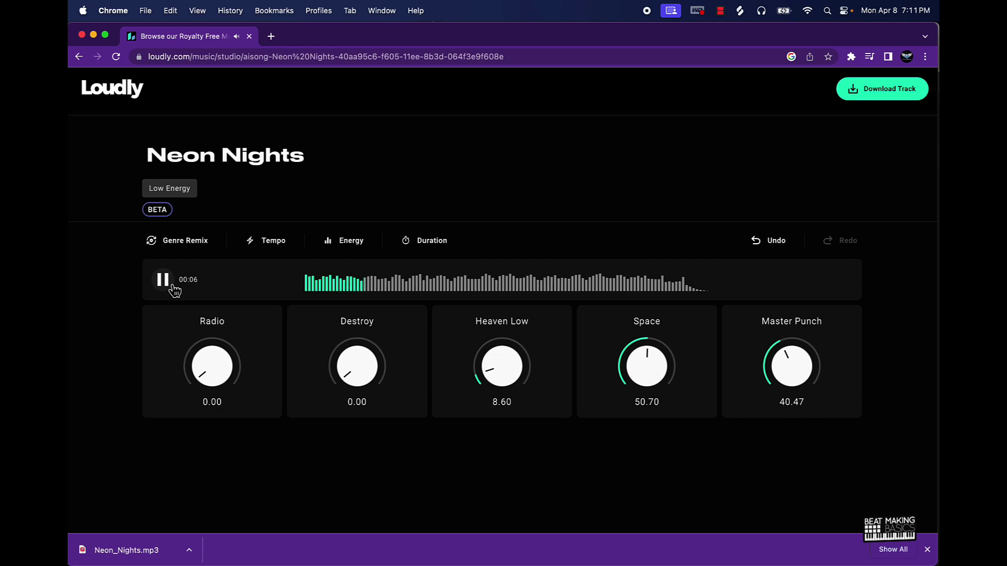
Attempt the Loudly track download, then view the Pricing plans showing the Personal and Pro tiers.
click(866, 92)
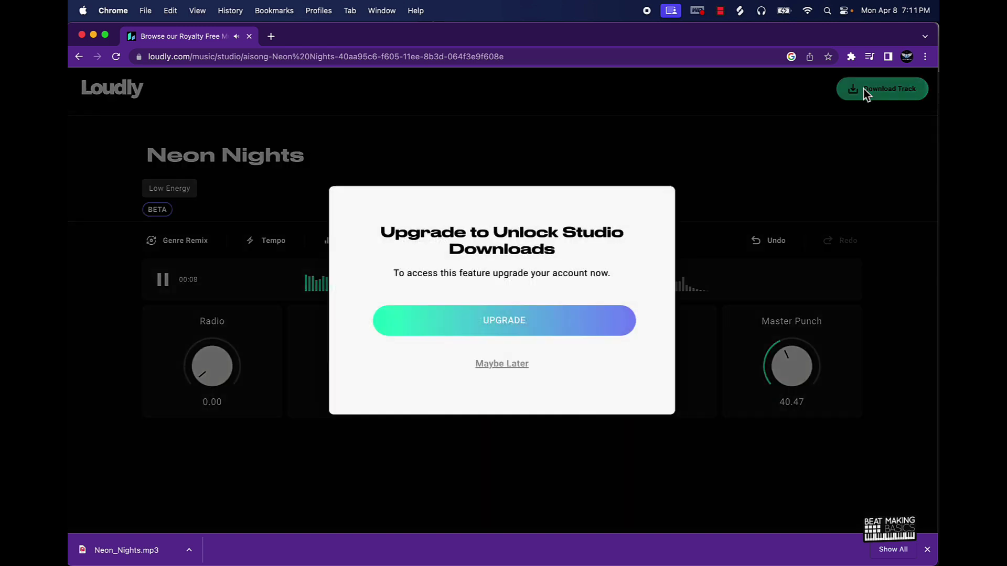
click(527, 325)
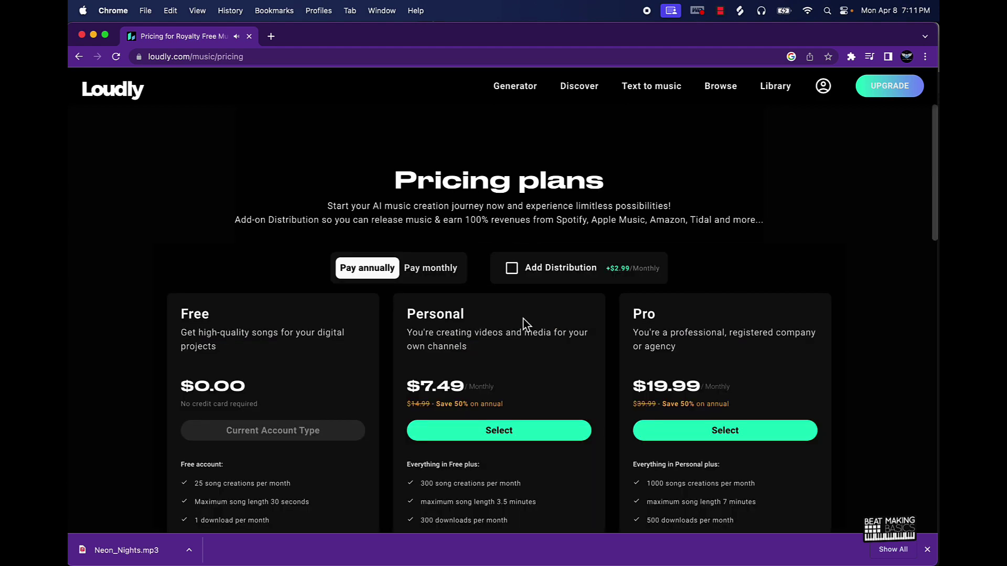
scroll(522, 318, down, 3)
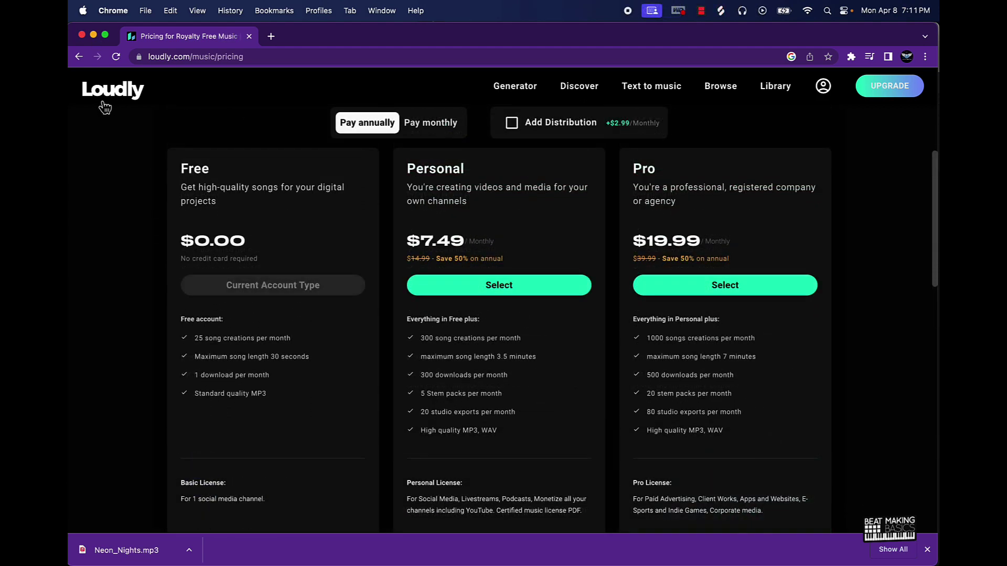
Load Neon_Nights into a new Quick Sampler track in Classic mode, trimming the sample end to about 6.9 s.
click(94, 35)
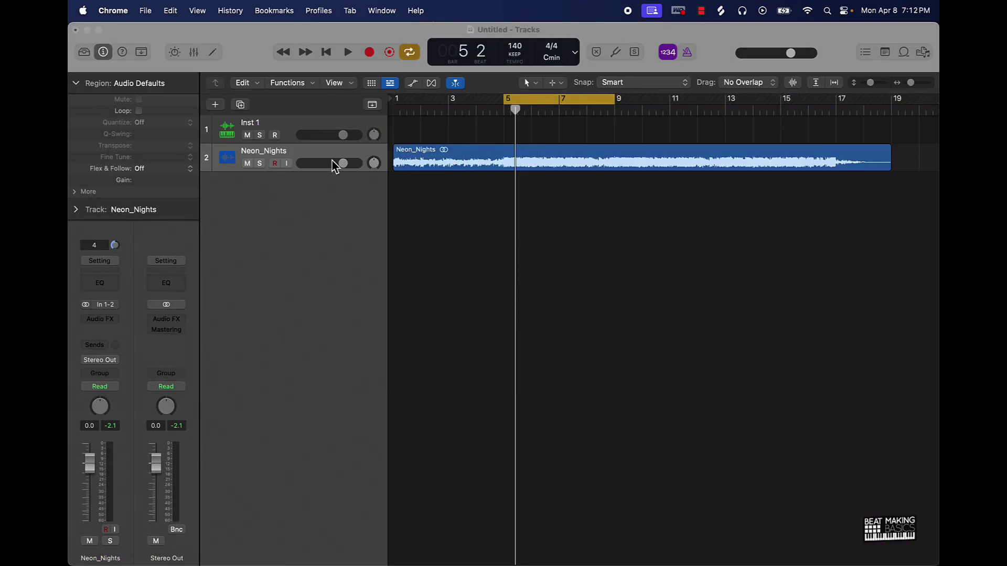
drag(462, 161, 435, 276)
drag(422, 191, 270, 248)
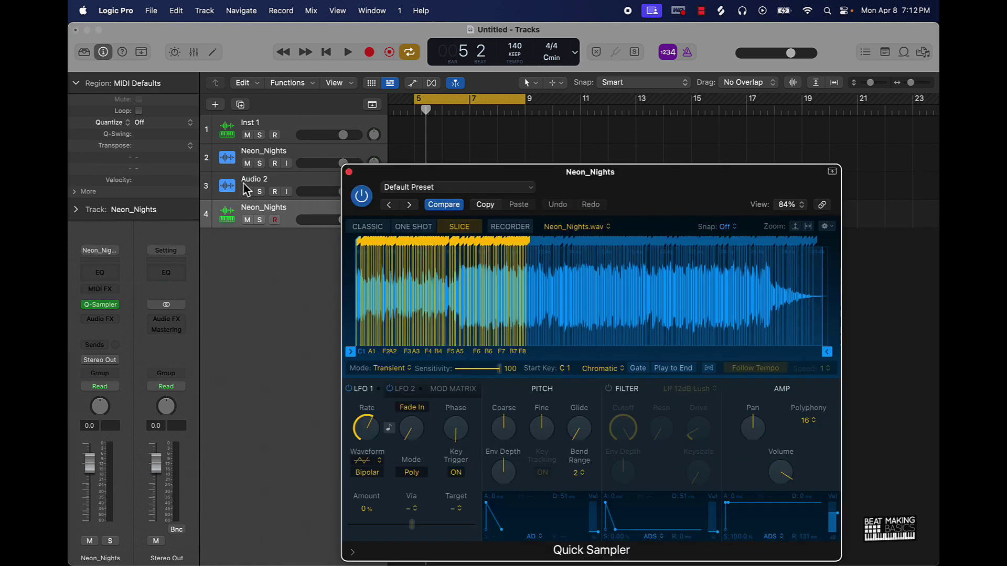
drag(251, 194, 250, 131)
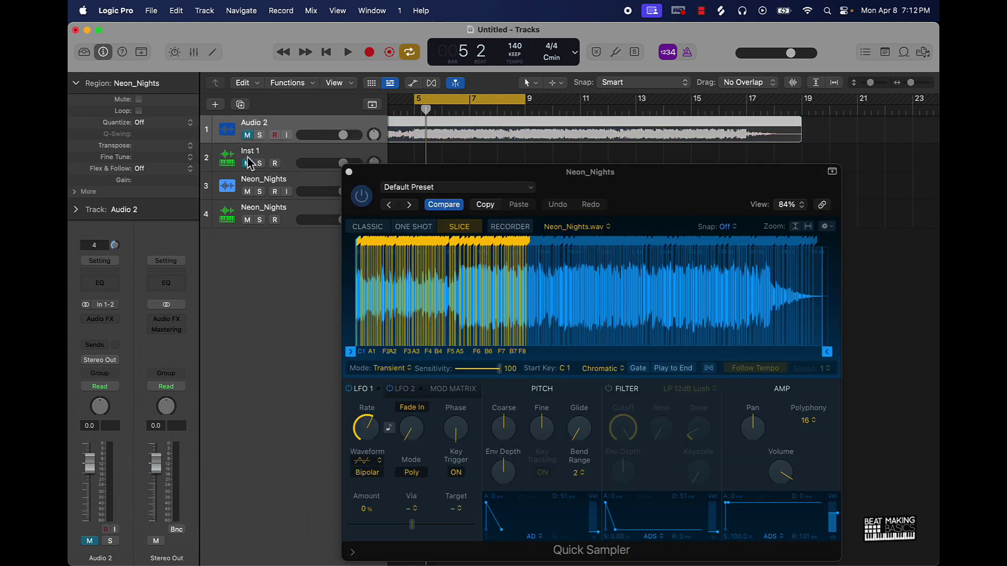
click(367, 226)
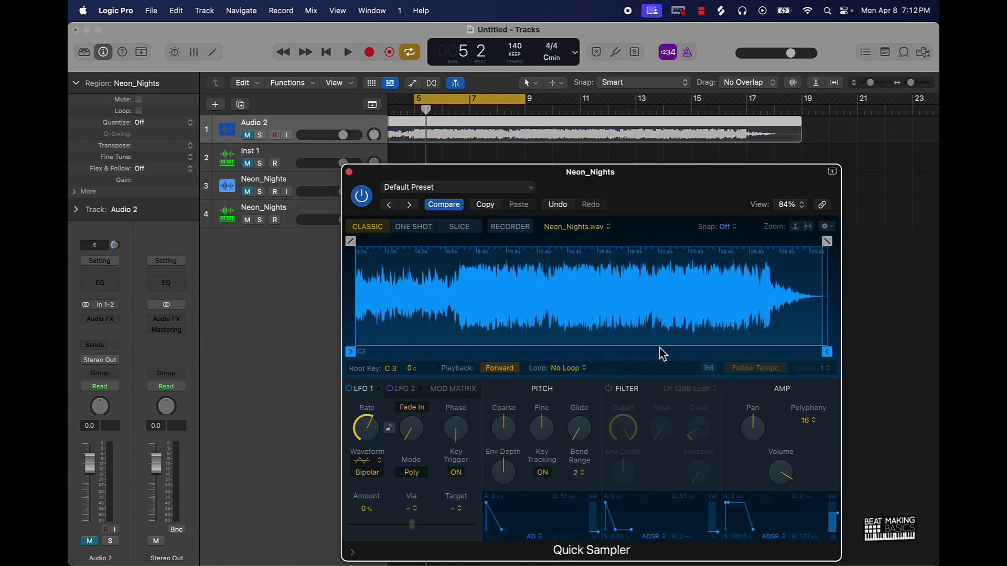
drag(827, 351, 464, 344)
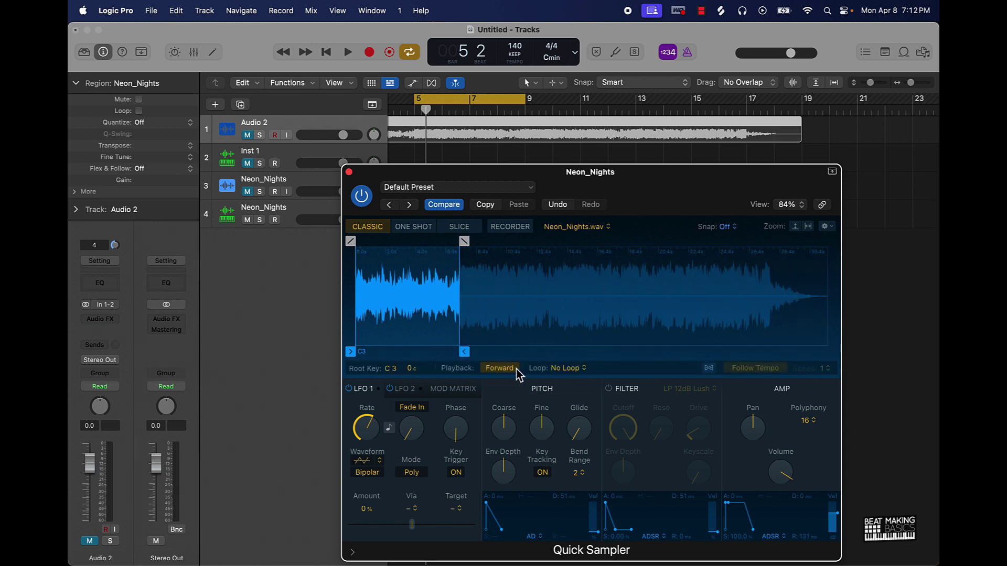
Make the sample follow project tempo, open Musical Typing and audition the Neon_Nights sampler track.
click(707, 369)
key(super+k)
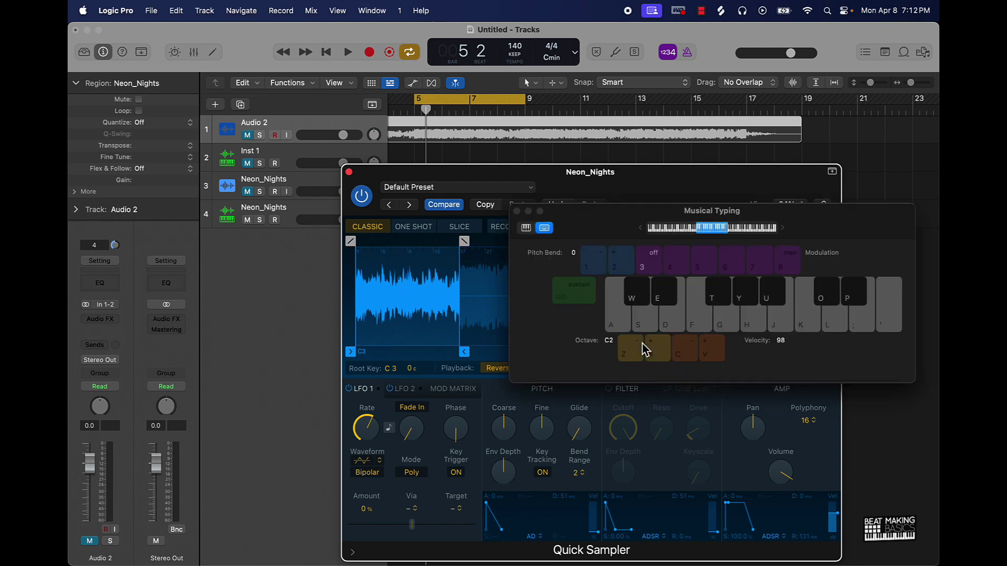
click(316, 367)
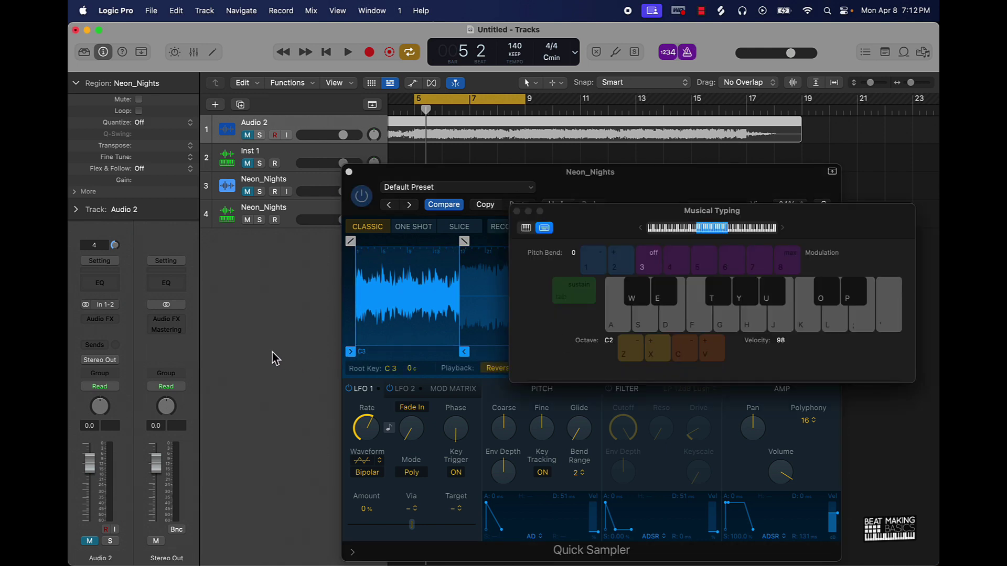
click(233, 215)
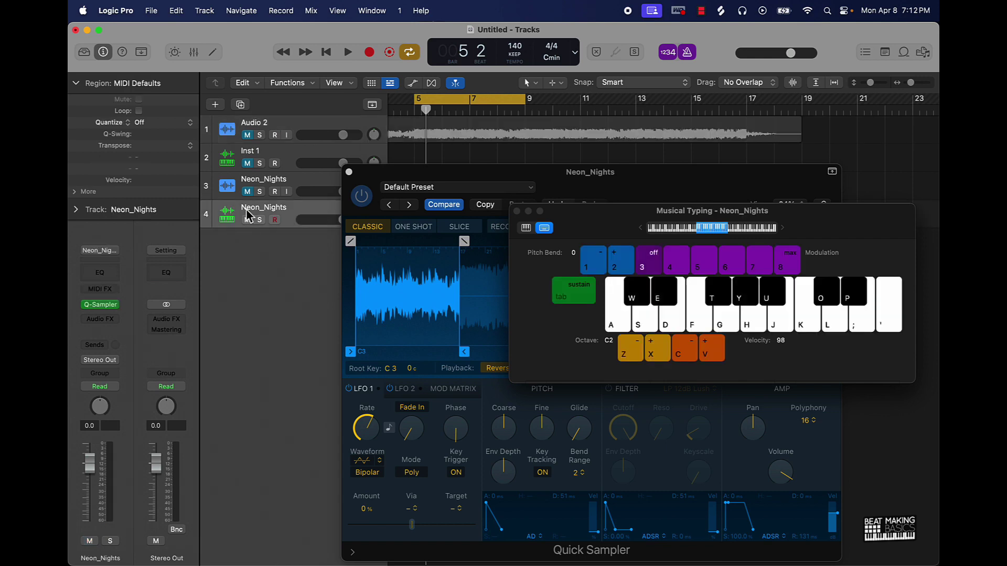
key(k)
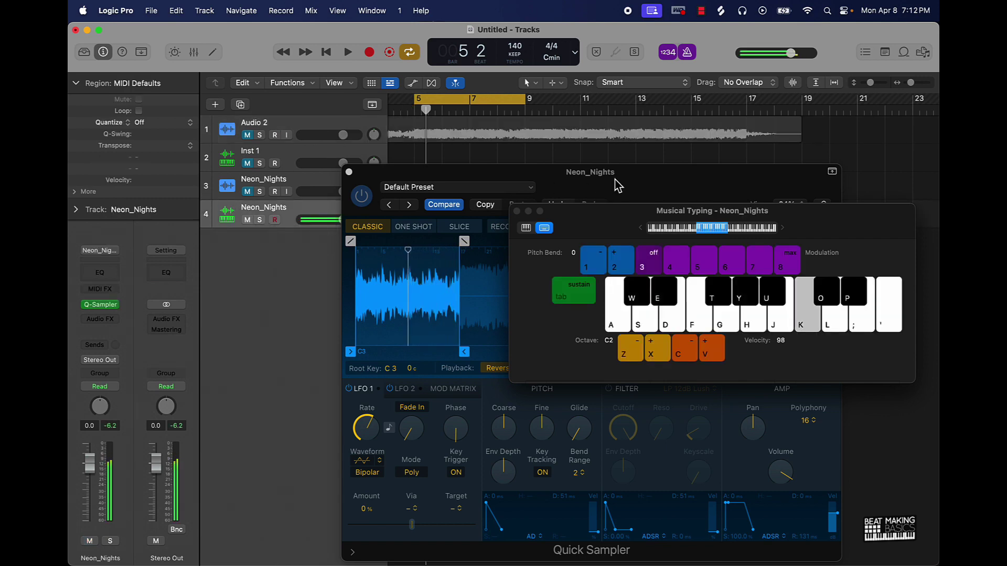
Enable the sampler filter with cutoff 65 and resonance 0%, then close Quick Sampler.
drag(615, 181, 437, 89)
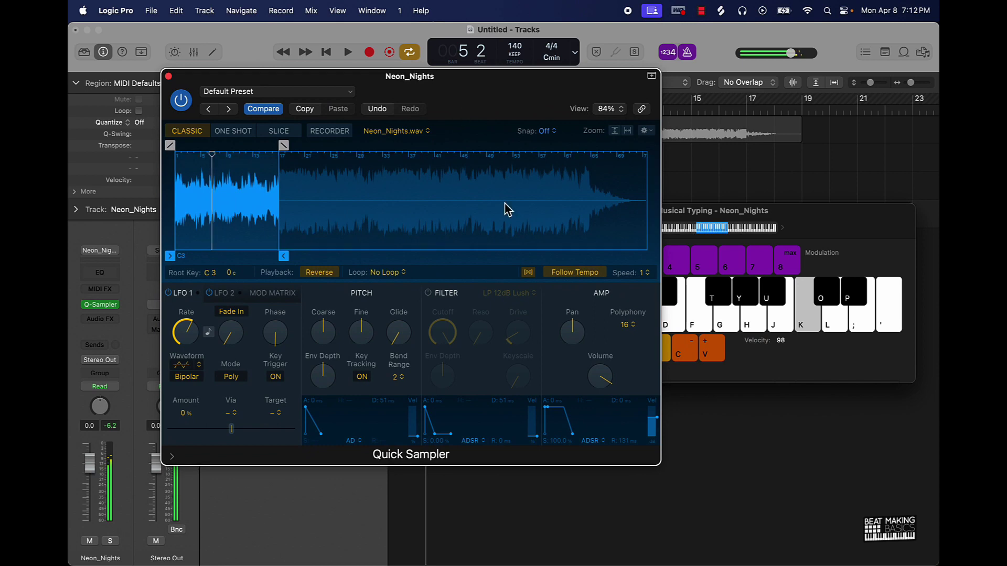
click(430, 294)
drag(438, 313, 442, 407)
key(k)
drag(479, 337, 483, 351)
key(f)
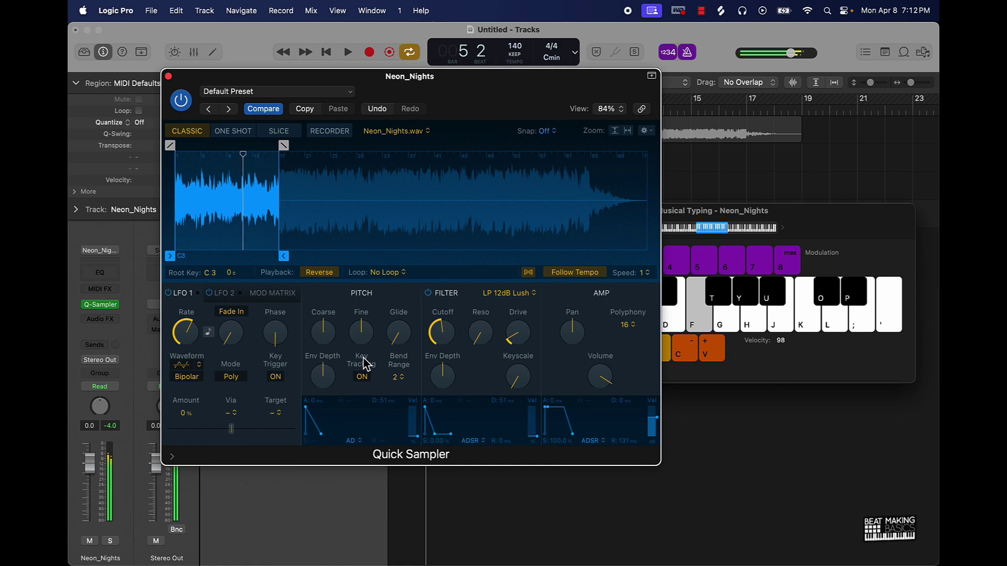
drag(443, 331, 449, 309)
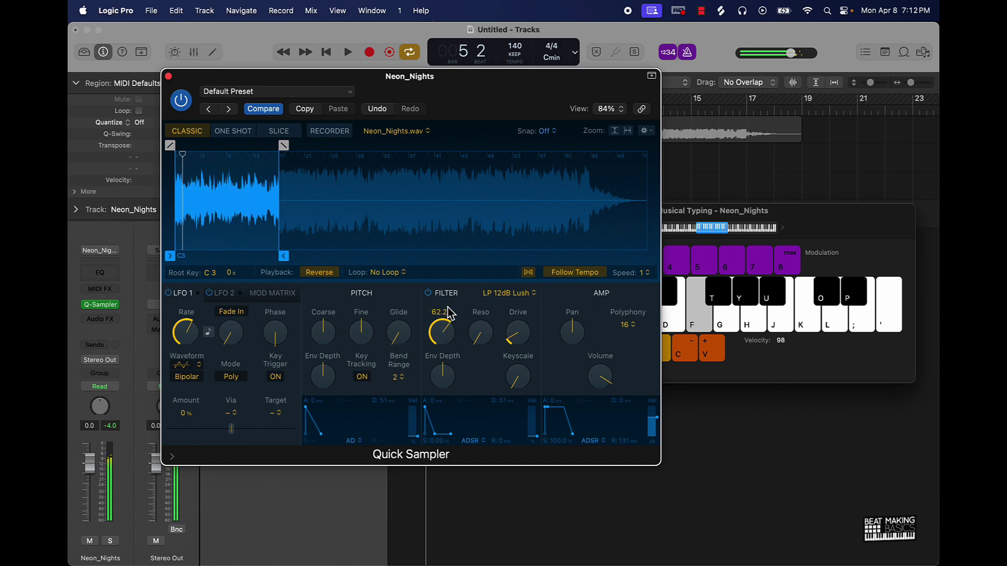
click(168, 76)
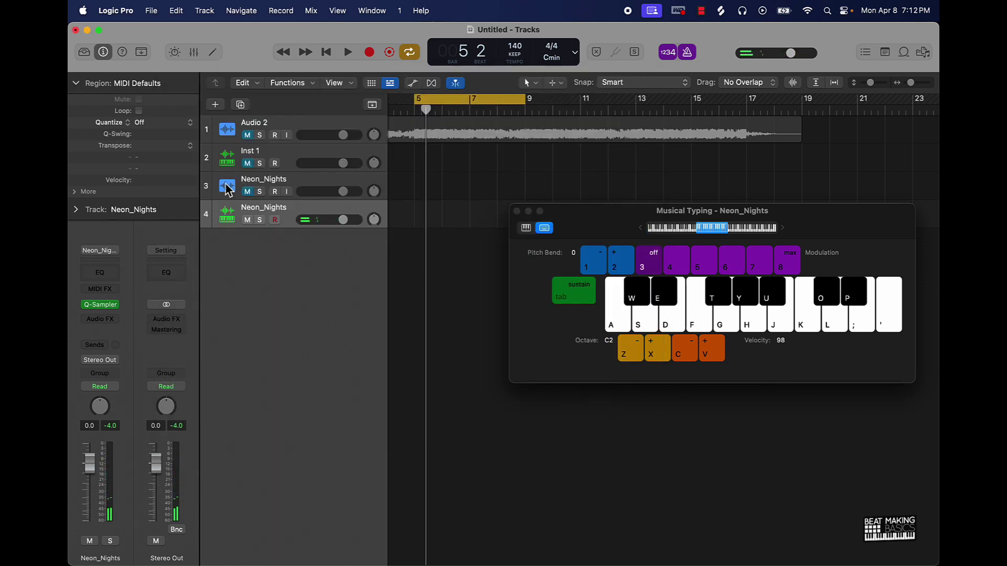
Delete the unused Audio 2, Inst 1 and Neon_Nights audio tracks.
click(227, 188)
click(229, 133)
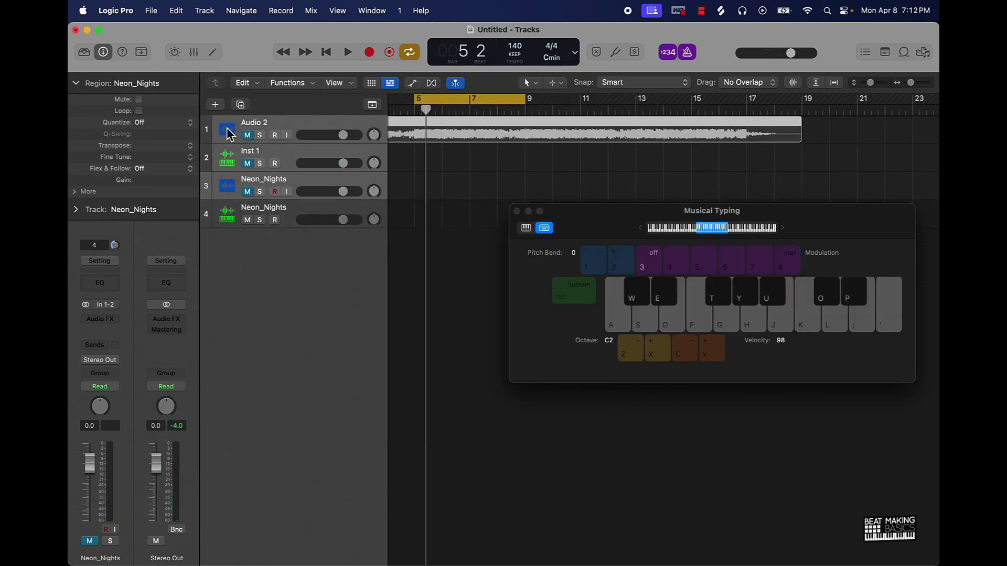
key(super+BackSpace)
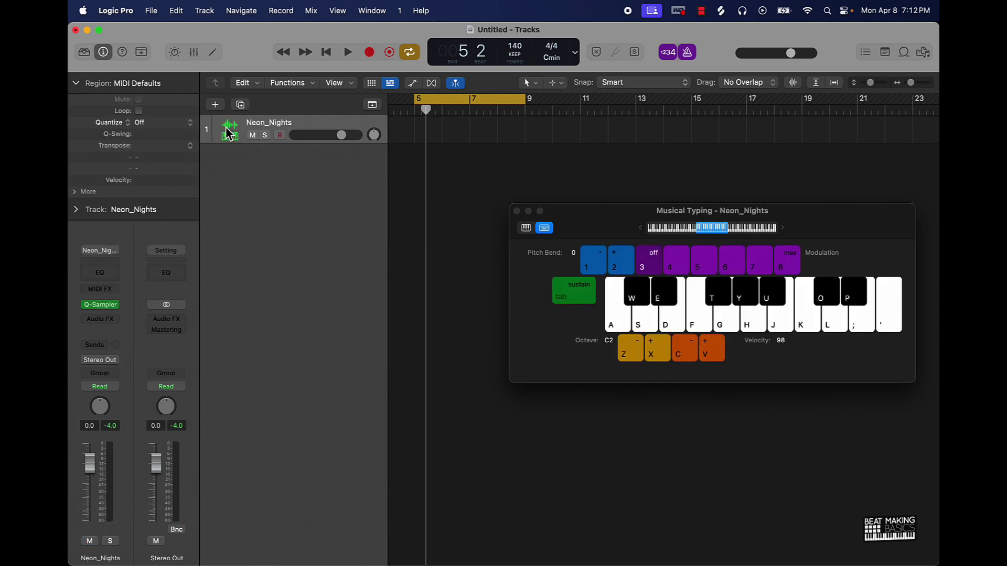
Close Musical Typing, turn off the cycle range and return the playhead to bar 1.
click(516, 212)
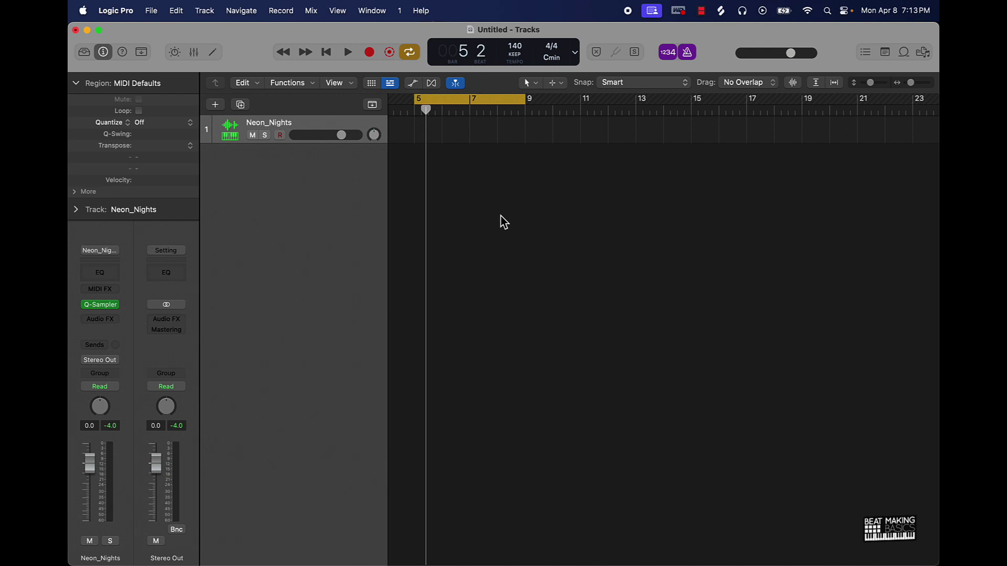
scroll(460, 137, left, 3)
click(577, 100)
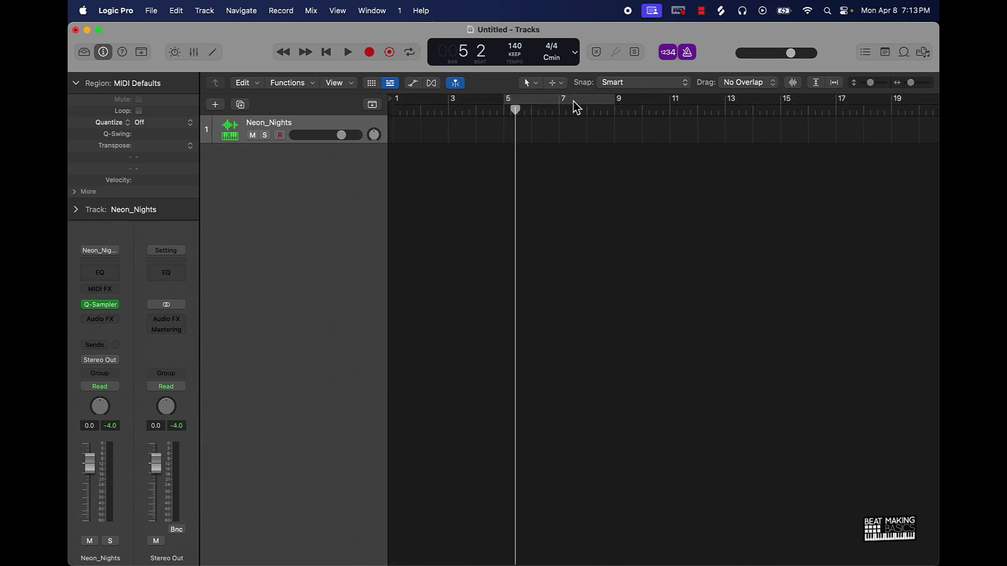
key(Return)
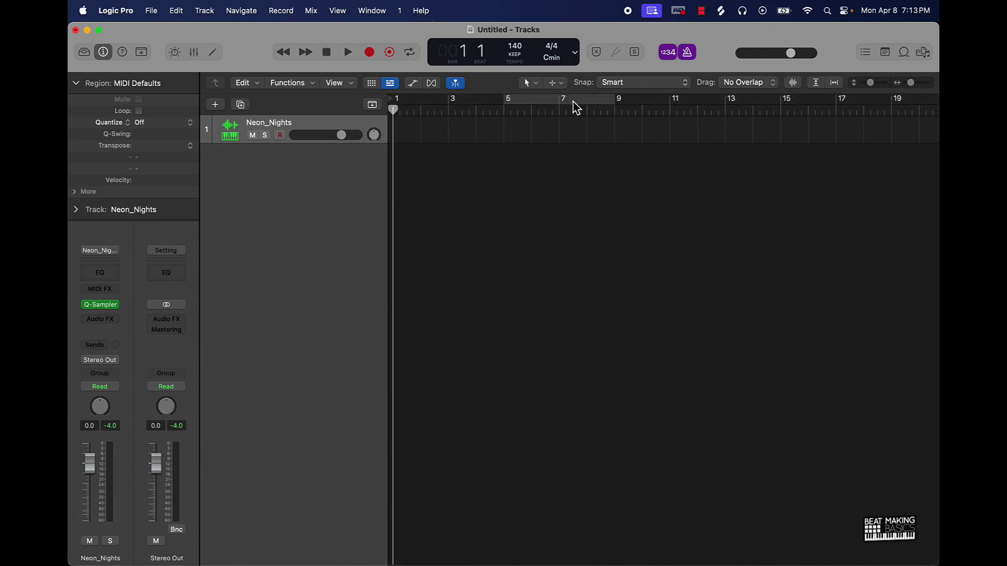